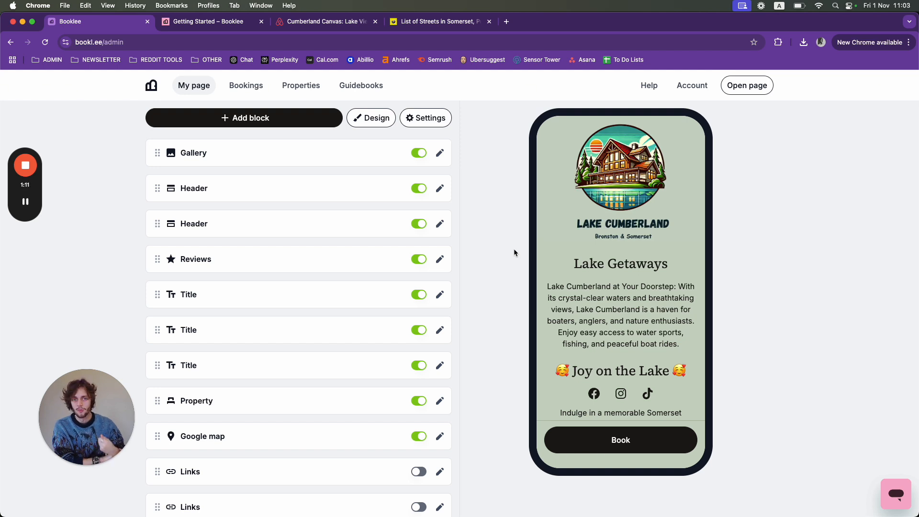
pyautogui.moveTo(27, 148)
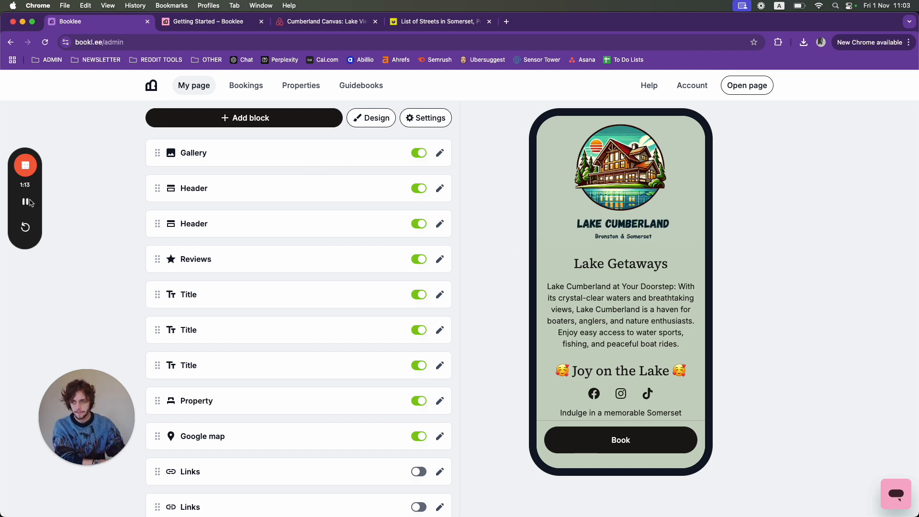
pyautogui.click(25, 283)
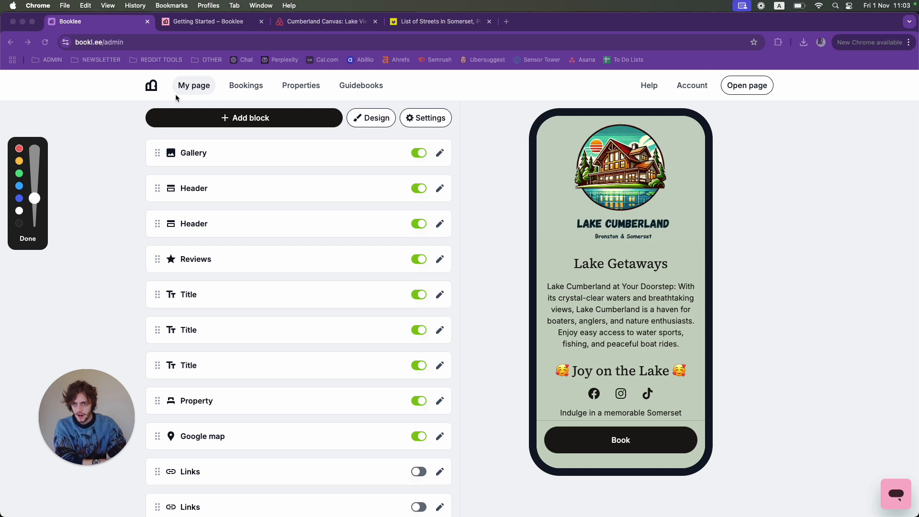
pyautogui.moveTo(171, 94); pyautogui.dragTo(393, 96)
pyautogui.moveTo(338, 96)
pyautogui.mouseDown()
pyautogui.moveTo(336, 84)
pyautogui.moveTo(390, 86)
pyautogui.moveTo(393, 94)
pyautogui.mouseUp()
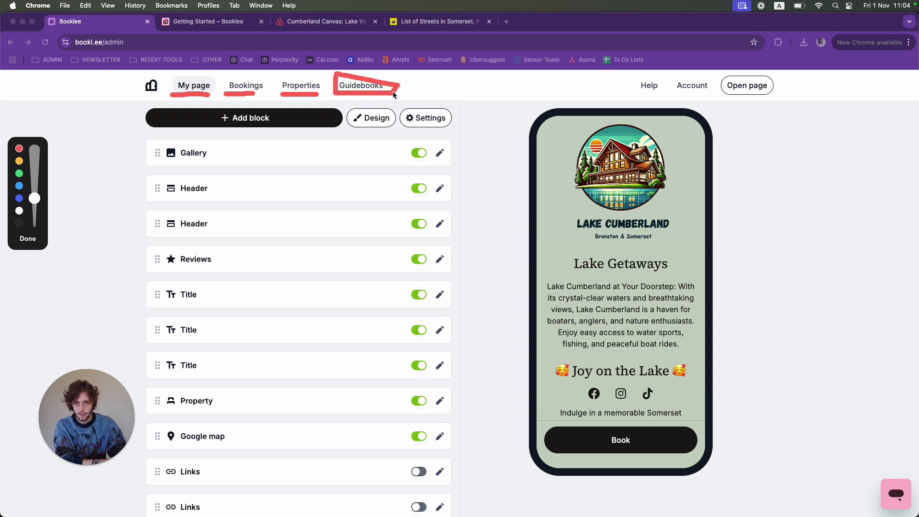
pyautogui.click(21, 238)
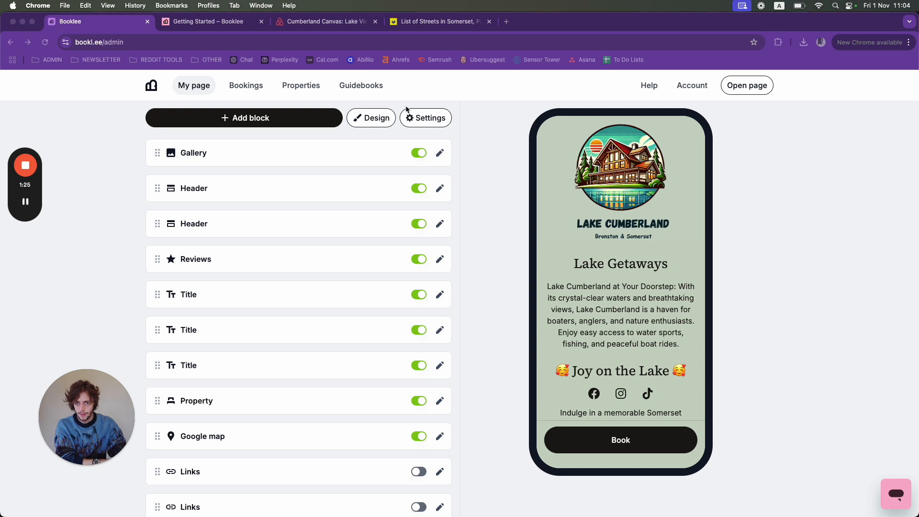
# Step: Start a new guidebook in the Guidebooks section, using the Short-term rentals template
pyautogui.click(370, 90)
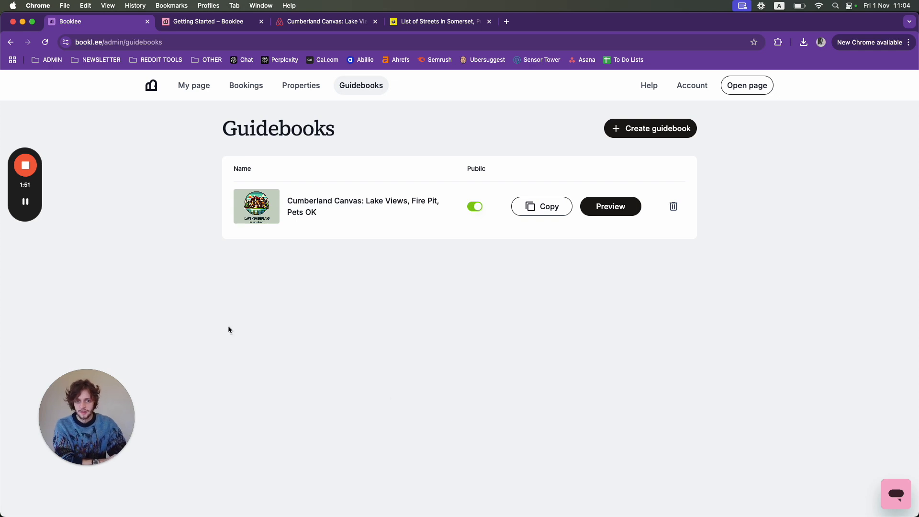
pyautogui.moveTo(26, 211)
pyautogui.click(21, 281)
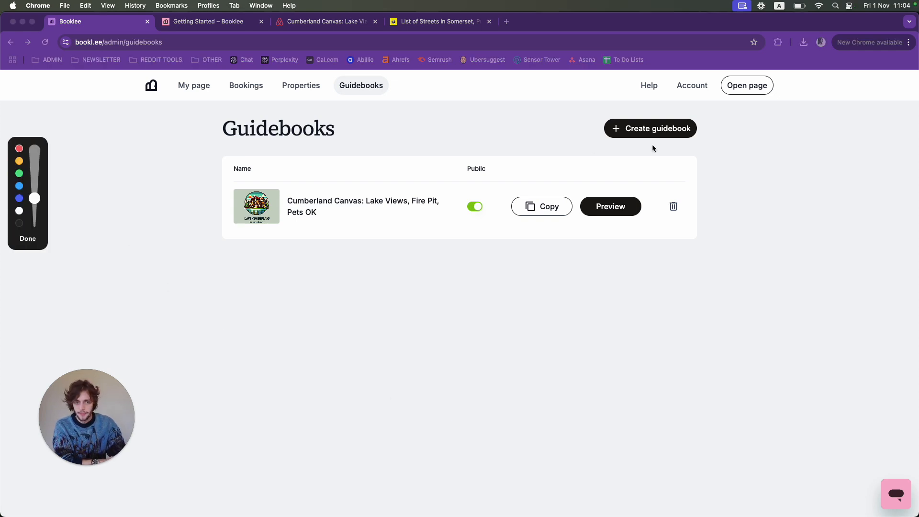
pyautogui.moveTo(600, 134)
pyautogui.mouseDown()
pyautogui.moveTo(706, 145)
pyautogui.moveTo(603, 109)
pyautogui.mouseUp()
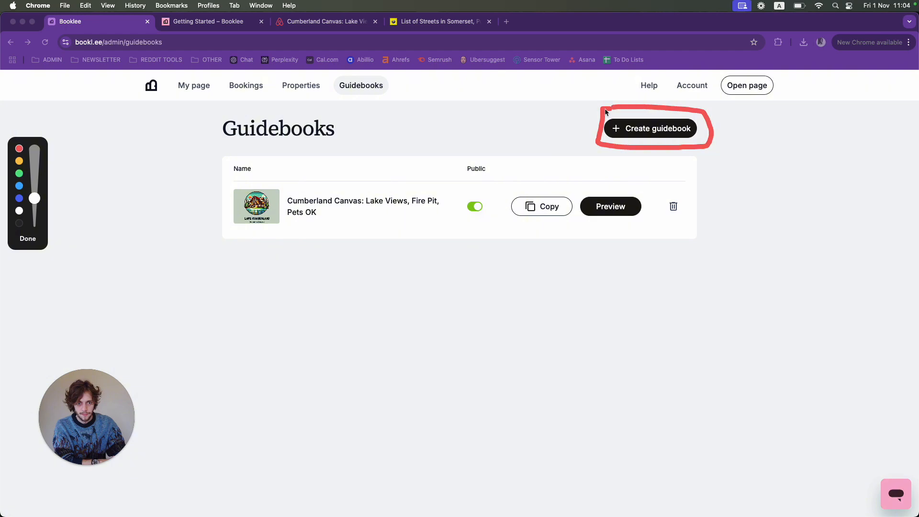
pyautogui.click(28, 239)
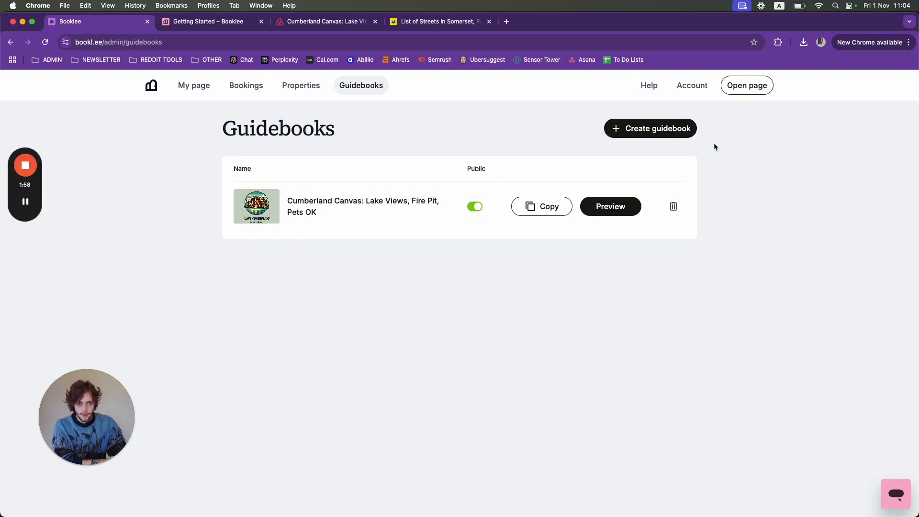
pyautogui.click(682, 135)
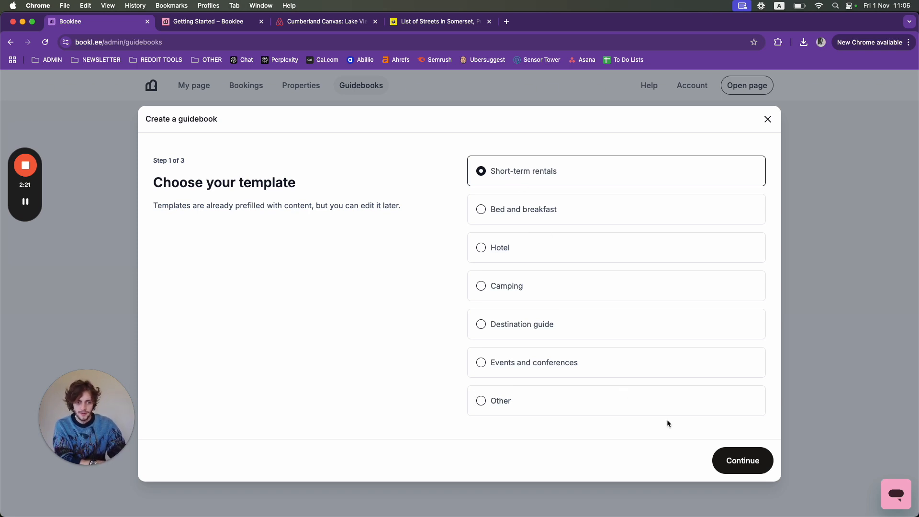
pyautogui.click(734, 463)
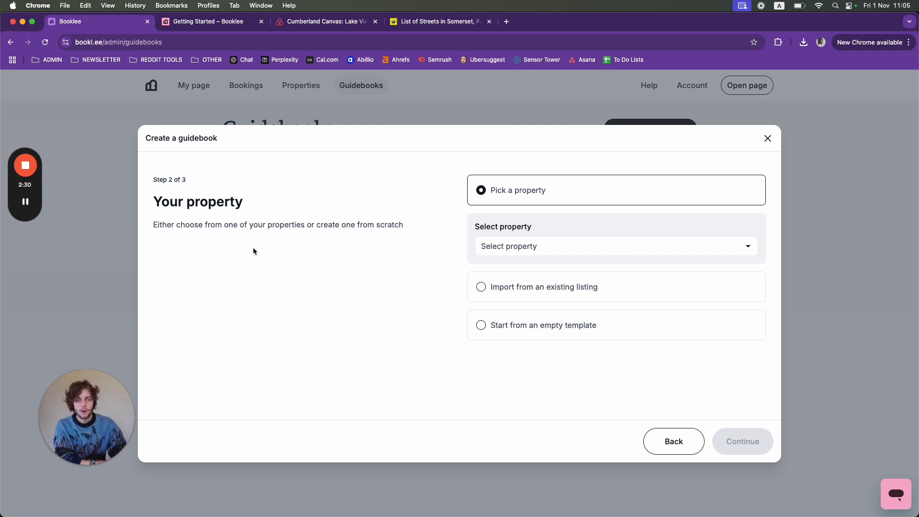
pyautogui.click(24, 286)
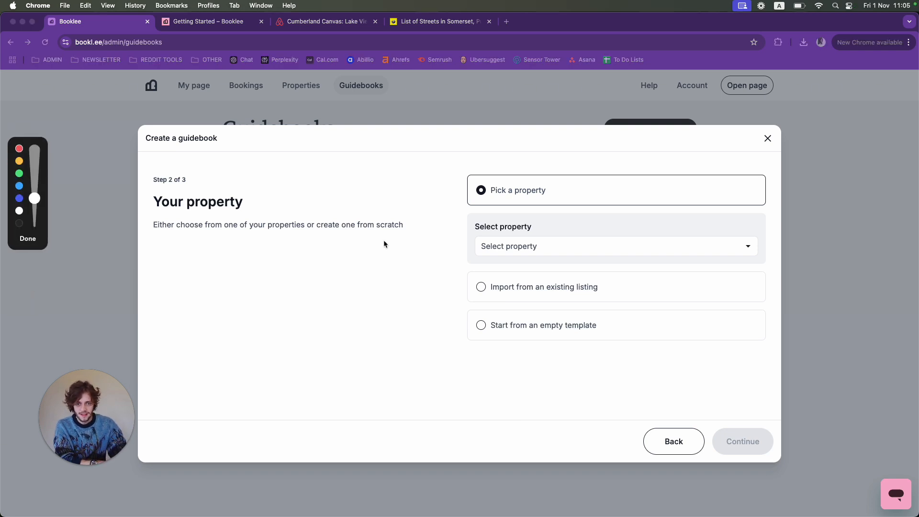
pyautogui.moveTo(412, 187)
pyautogui.mouseDown()
pyautogui.moveTo(456, 187)
pyautogui.moveTo(438, 199)
pyautogui.moveTo(456, 188)
pyautogui.moveTo(431, 169)
pyautogui.mouseUp()
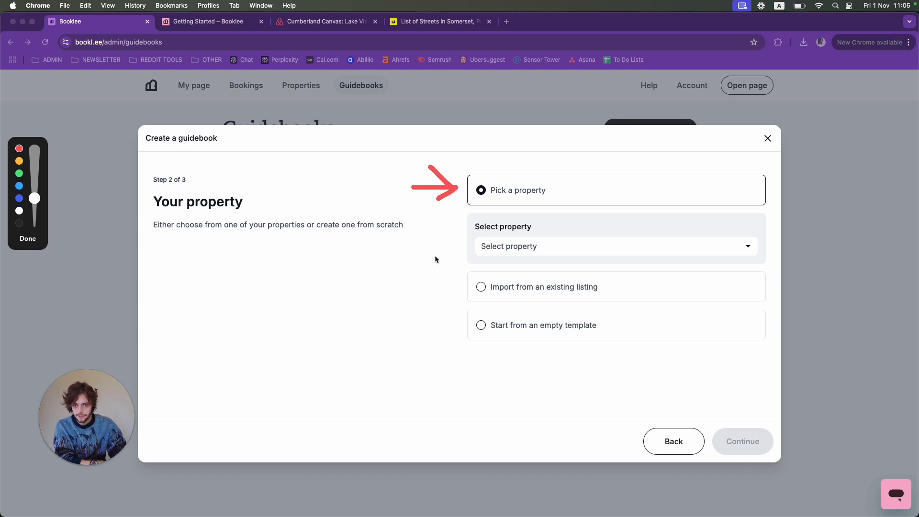
pyautogui.moveTo(401, 284)
pyautogui.mouseDown()
pyautogui.moveTo(450, 286)
pyautogui.moveTo(425, 273)
pyautogui.mouseUp()
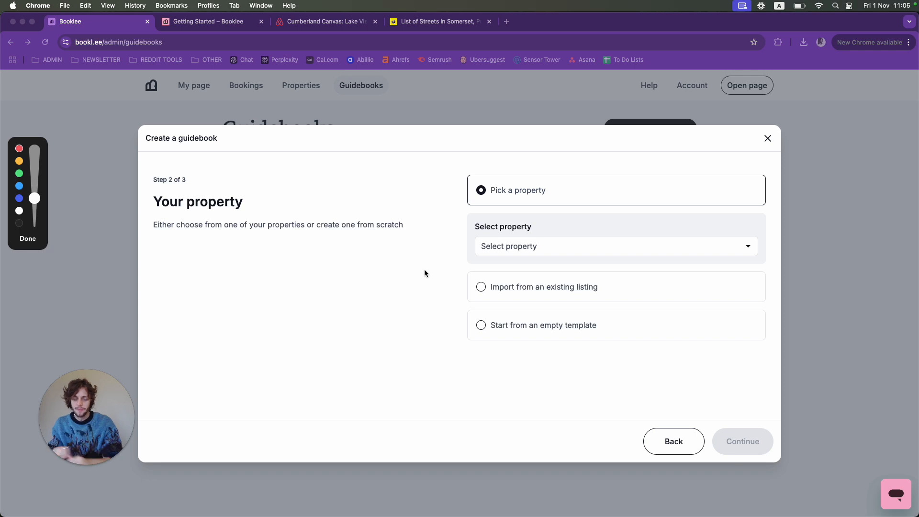
pyautogui.moveTo(439, 330)
pyautogui.mouseDown()
pyautogui.moveTo(436, 344)
pyautogui.moveTo(455, 326)
pyautogui.moveTo(435, 310)
pyautogui.mouseUp()
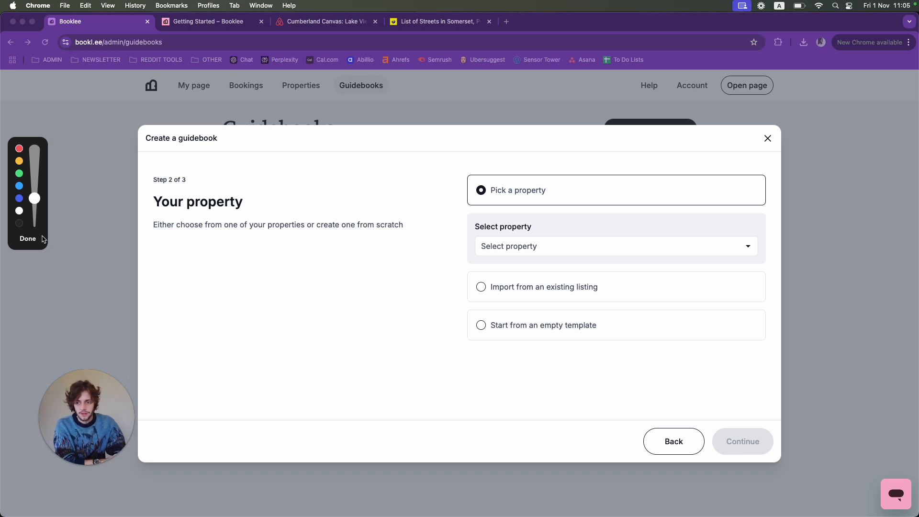
pyautogui.click(28, 239)
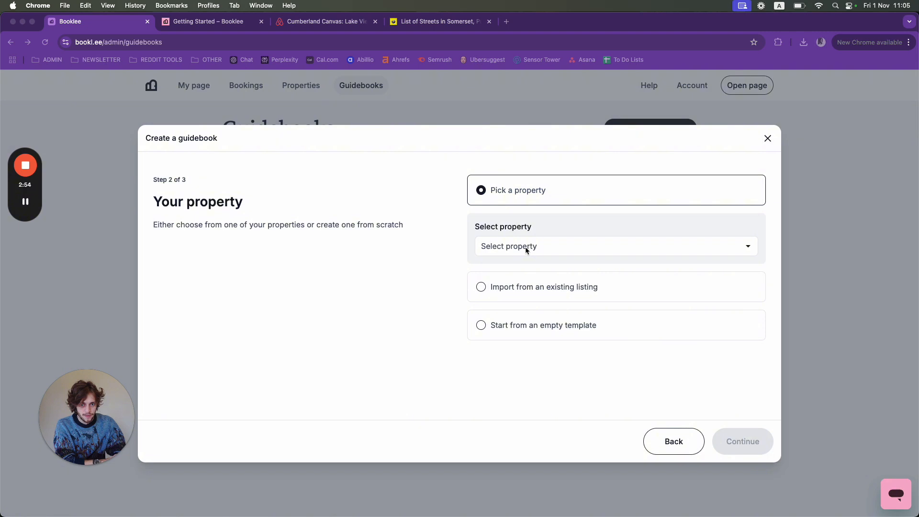
# Step: Base the guidebook on the existing property Lakeview Lodge and proceed to its location details
pyautogui.click(512, 249)
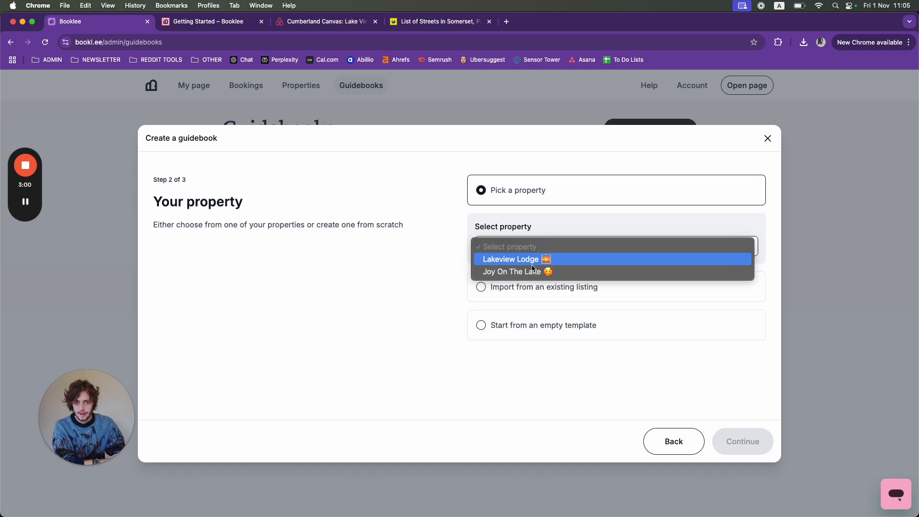
pyautogui.press('Return')
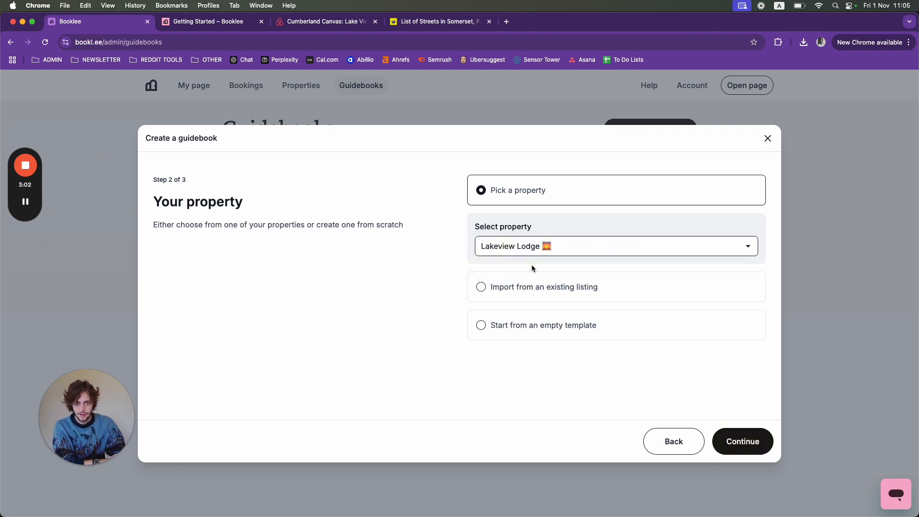
pyautogui.click(742, 442)
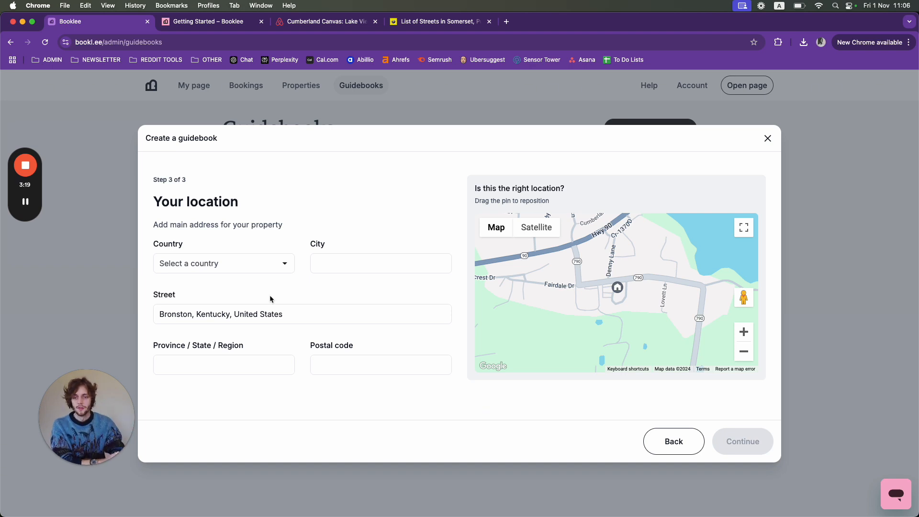
# Step: Set the country of the property's location to United States
pyautogui.click(198, 269)
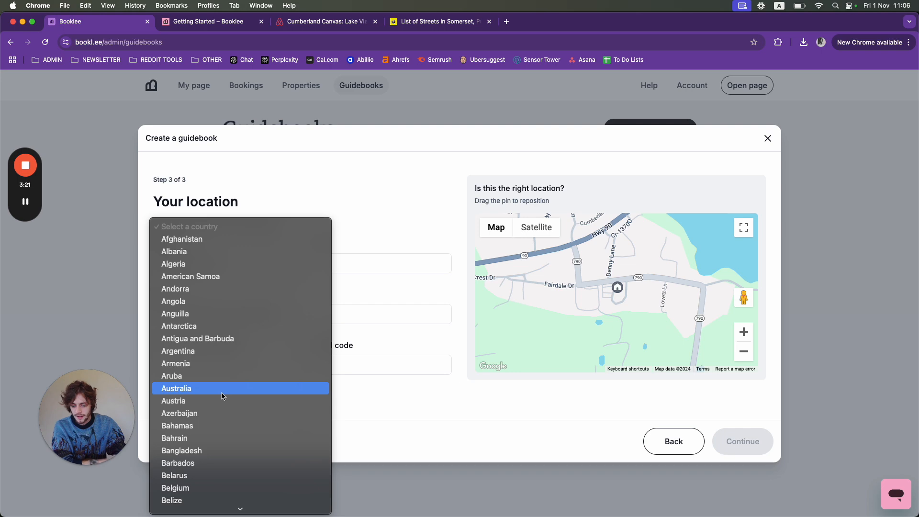
pyautogui.write('un')
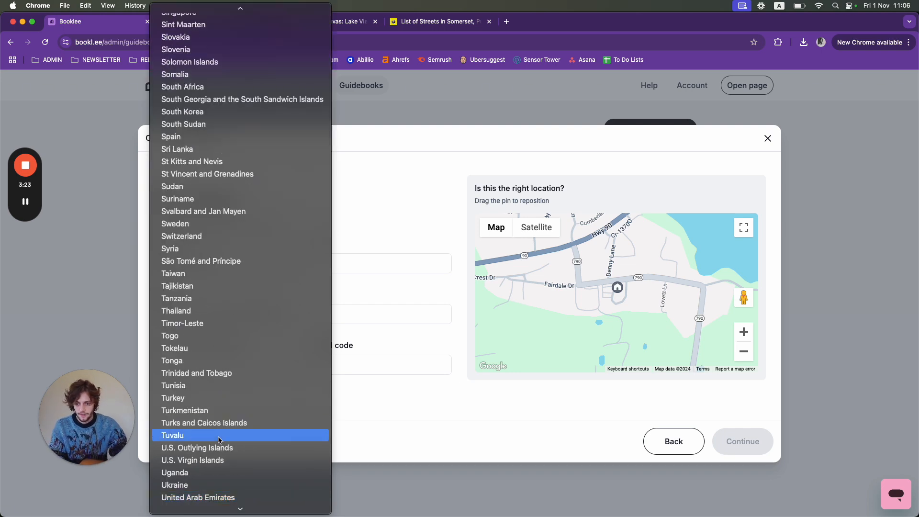
pyautogui.scroll(-3, 213, 433)
pyautogui.click(208, 485)
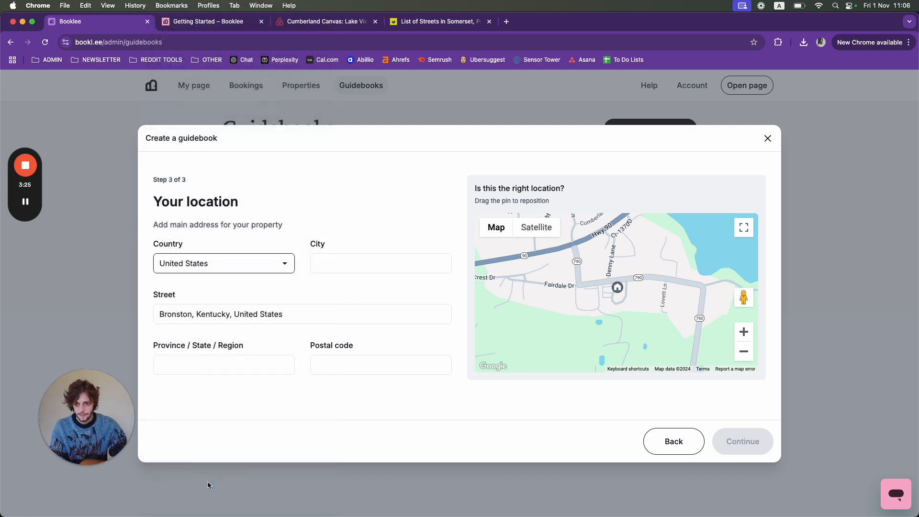
# Step: Copy the city and the state names from the prefilled street line into the City and Province / State / Region fields
pyautogui.click(355, 268)
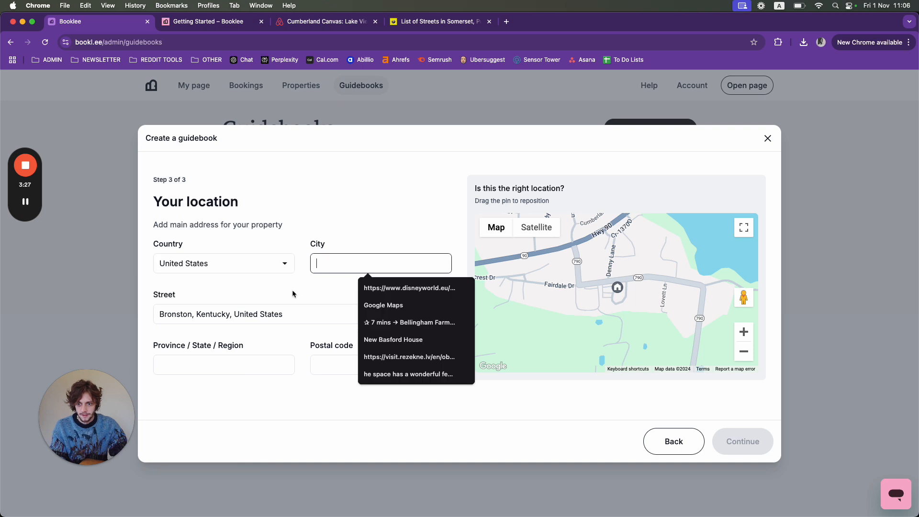
pyautogui.doubleClick(189, 314)
pyautogui.press('super+c')
pyautogui.click(404, 262)
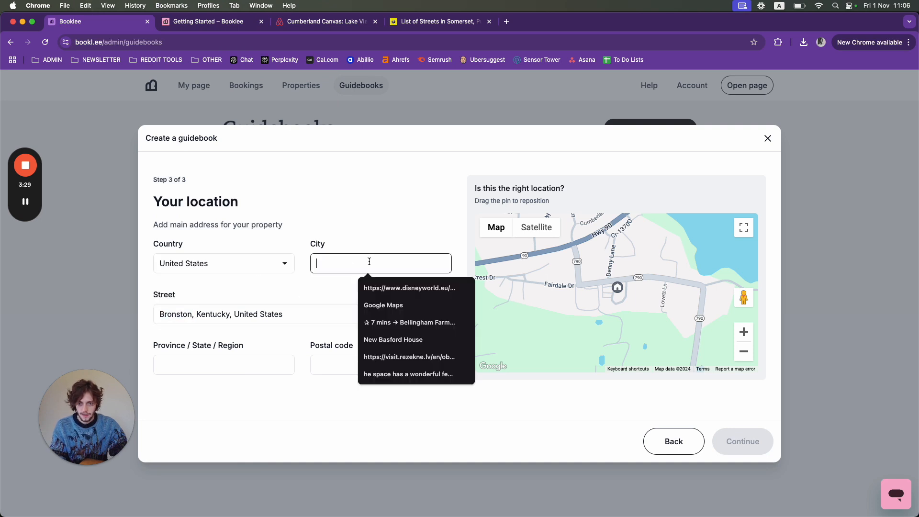
pyautogui.press('super+v')
pyautogui.moveTo(230, 316); pyautogui.dragTo(196, 316)
pyautogui.press('super+c')
pyautogui.click(189, 363)
pyautogui.press('super+v')
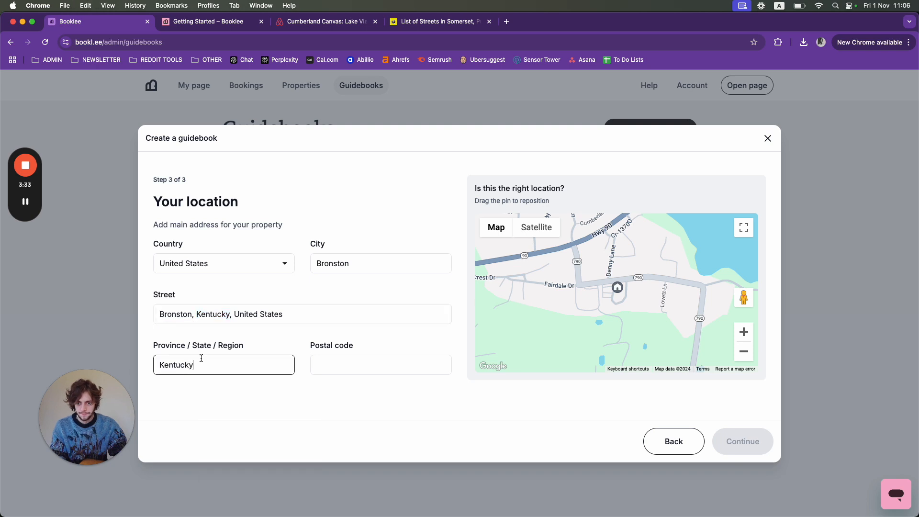
# Step: Replace the prefilled street line with only the property's street name
pyautogui.moveTo(301, 314); pyautogui.dragTo(158, 314)
pyautogui.press('BackSpace')
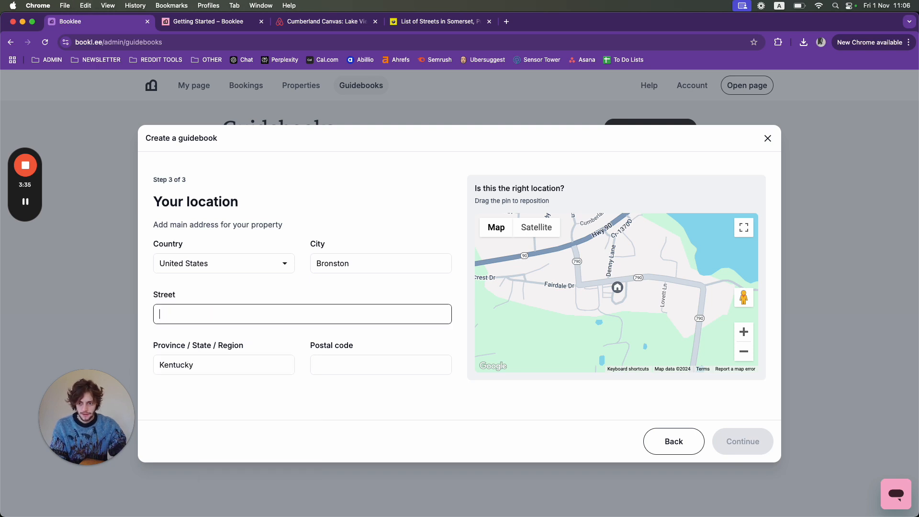
pyautogui.write('1st ')
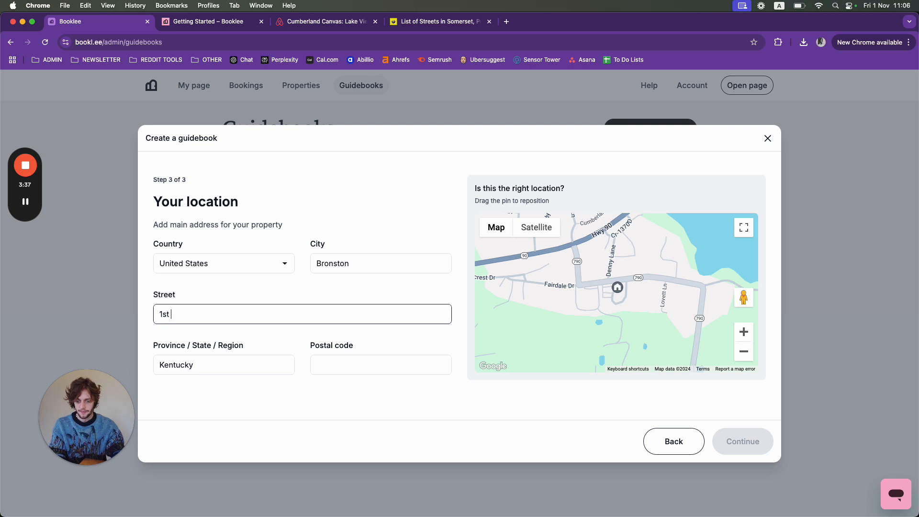
pyautogui.write('Street')
pyautogui.click(276, 299)
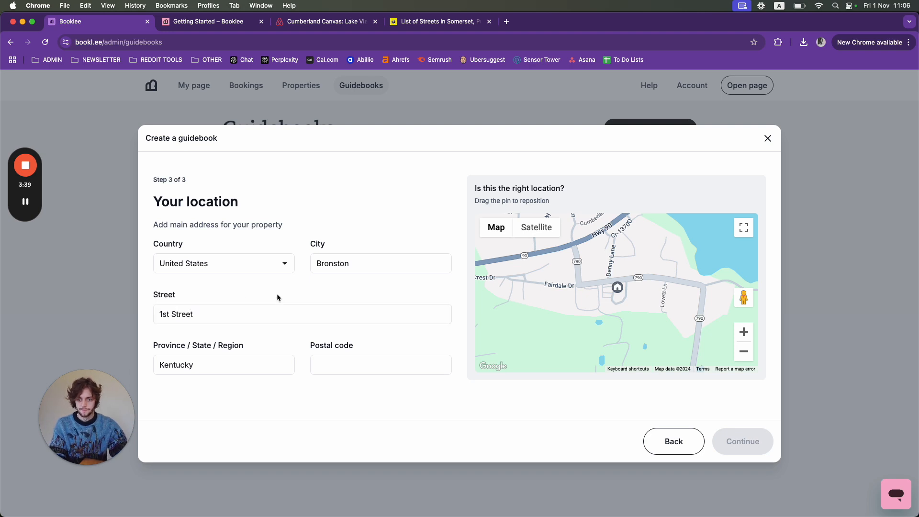
# Step: Enter the property's postal code and finish creating the guidebook
pyautogui.click(359, 370)
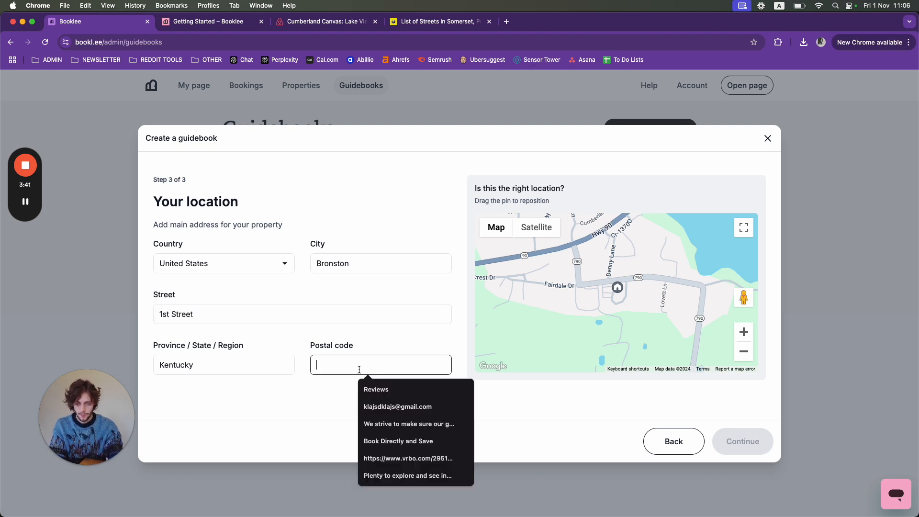
pyautogui.write('555555')
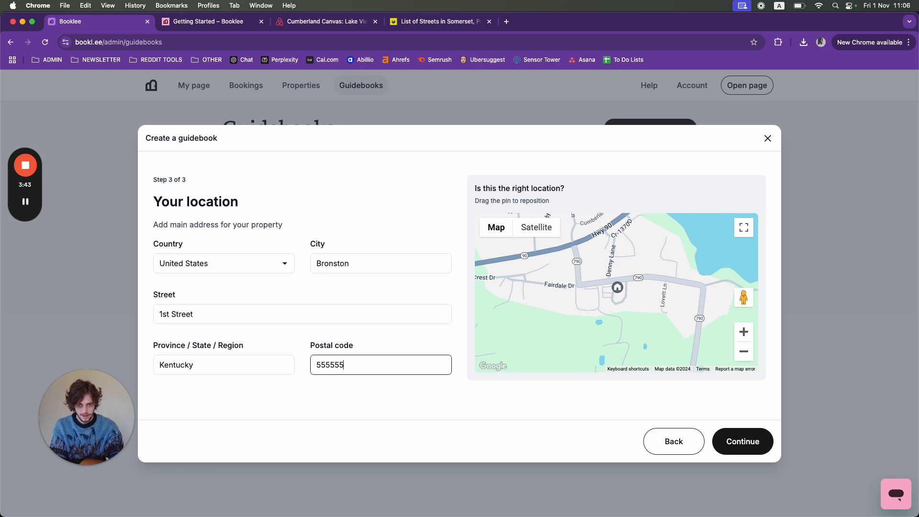
pyautogui.click(389, 417)
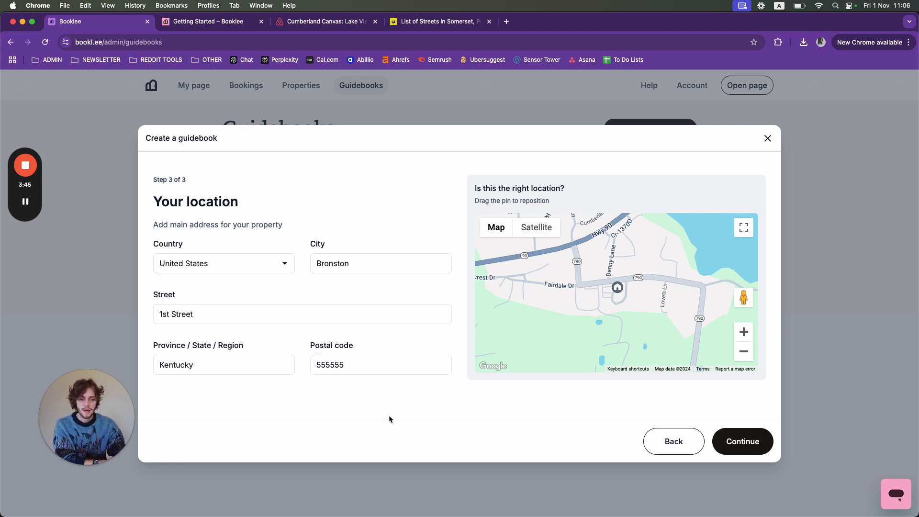
pyautogui.click(731, 438)
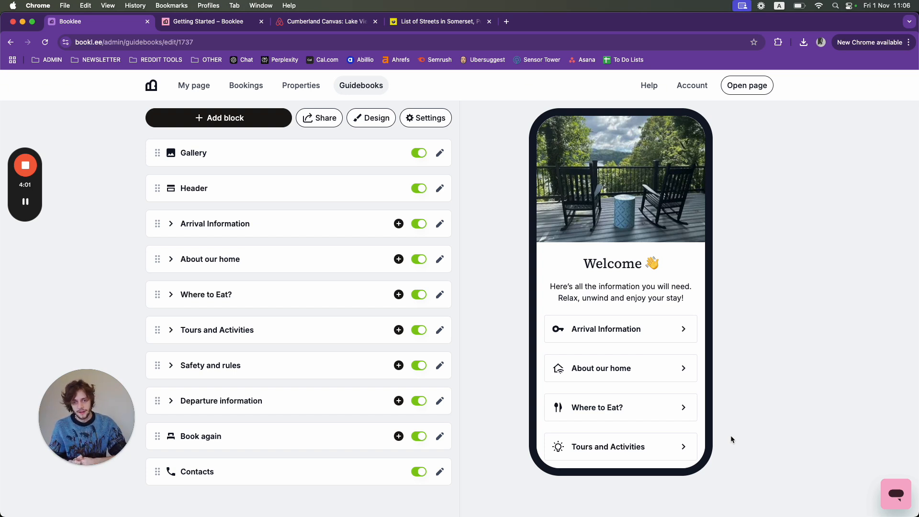
pyautogui.click(25, 283)
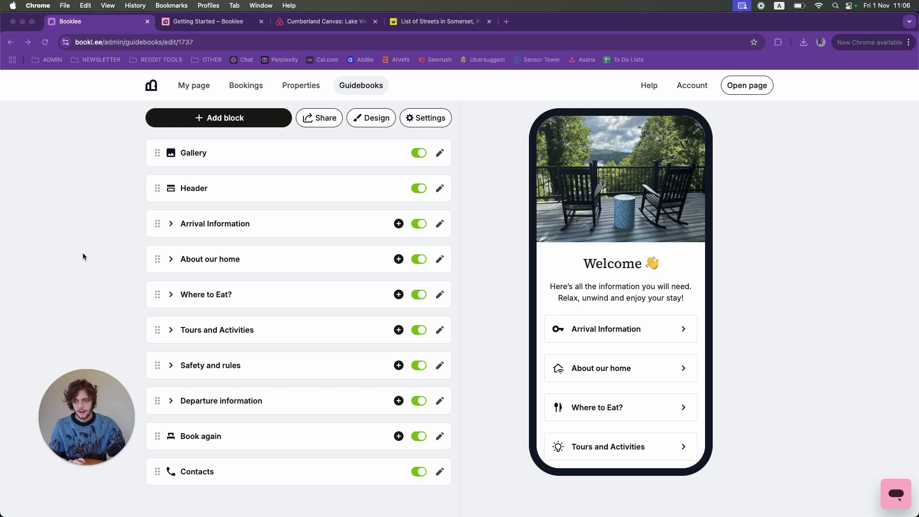
pyautogui.moveTo(516, 100)
pyautogui.mouseDown()
pyautogui.moveTo(508, 308)
pyautogui.moveTo(524, 439)
pyautogui.moveTo(580, 472)
pyautogui.moveTo(688, 473)
pyautogui.moveTo(729, 463)
pyautogui.moveTo(725, 173)
pyautogui.moveTo(612, 102)
pyautogui.moveTo(704, 149)
pyautogui.mouseUp()
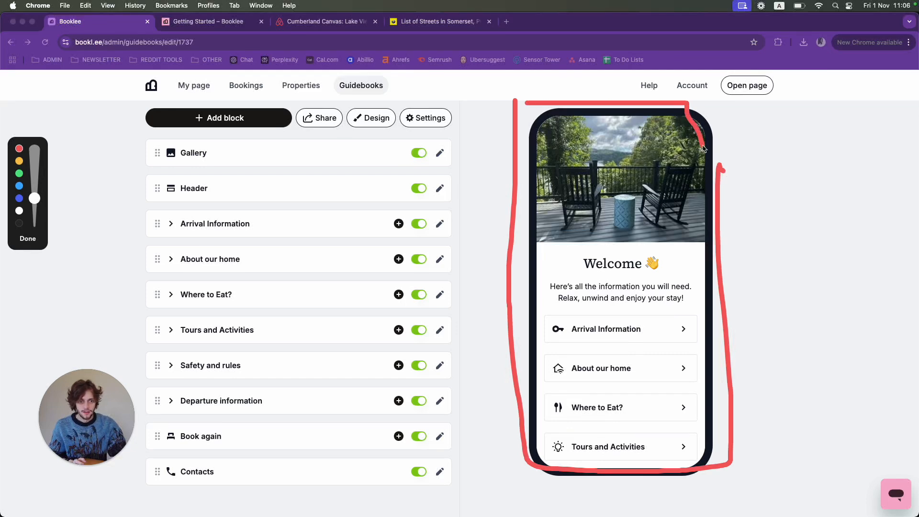
pyautogui.moveTo(133, 128)
pyautogui.mouseDown()
pyautogui.moveTo(133, 350)
pyautogui.moveTo(367, 467)
pyautogui.moveTo(437, 446)
pyautogui.moveTo(397, 137)
pyautogui.moveTo(108, 139)
pyautogui.mouseUp()
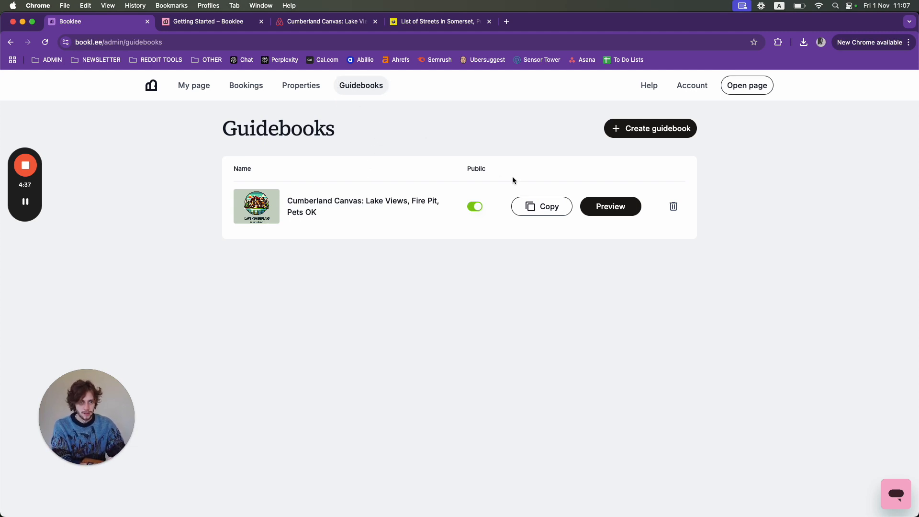
# Step: Start a new guidebook with the Short-term rentals template and choose to import the property from an existing listing
pyautogui.click(658, 129)
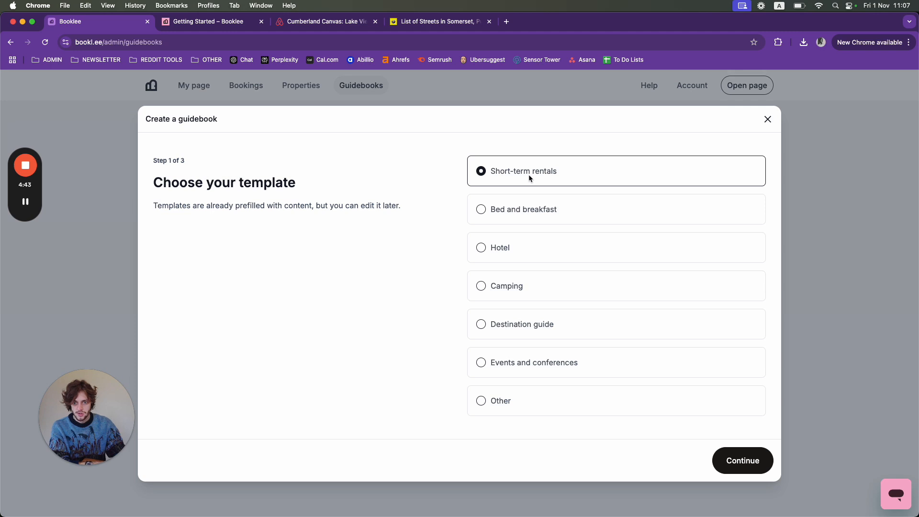
pyautogui.click(738, 462)
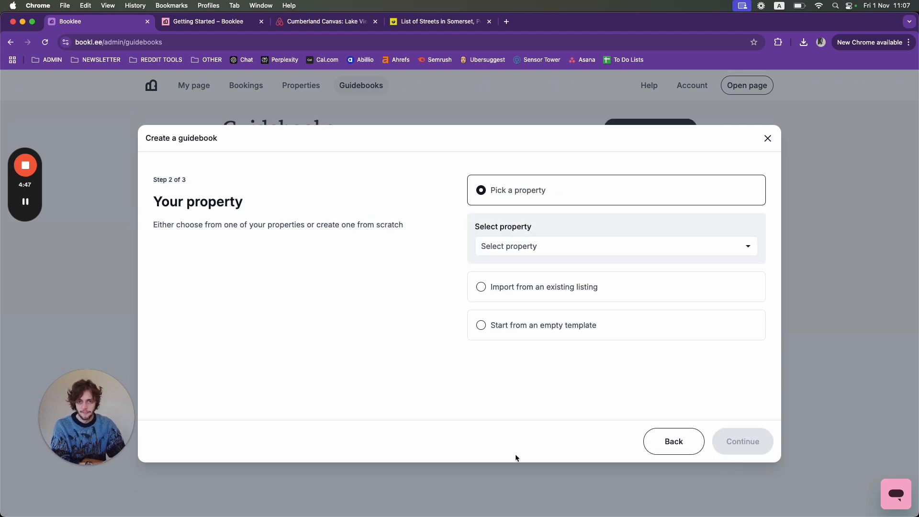
pyautogui.click(481, 289)
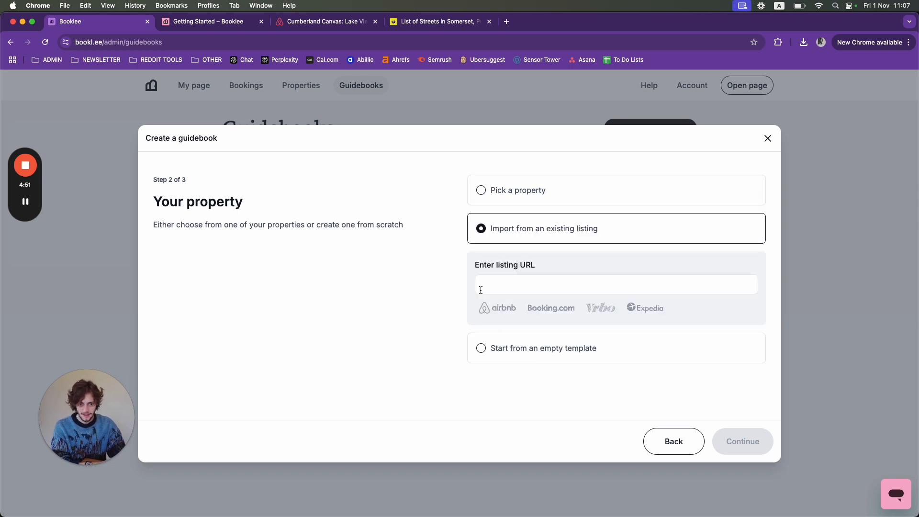
pyautogui.click(481, 290)
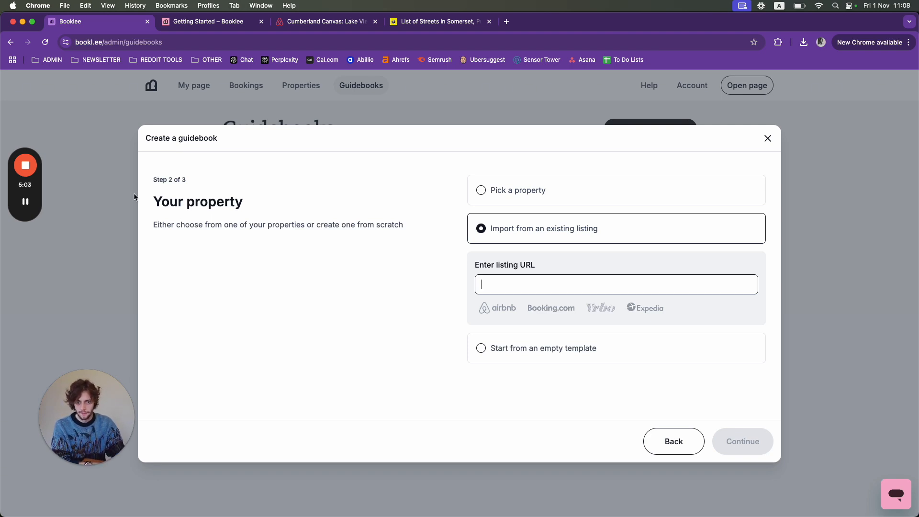
# Step: Switch to the Airbnb listing "Cumberland Canvas: Lake Views, Fire Pit, Pets OK" and copy its full web address
pyautogui.click(326, 23)
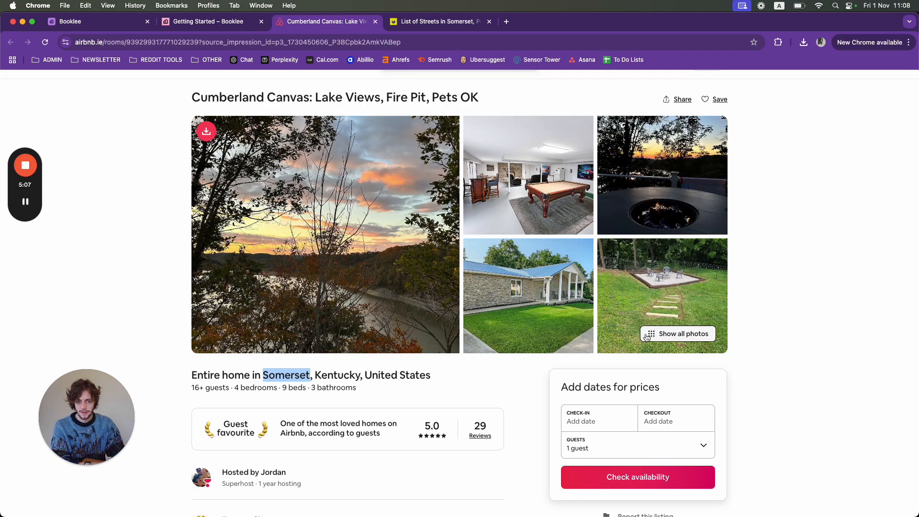
pyautogui.scroll(1, 777, 313)
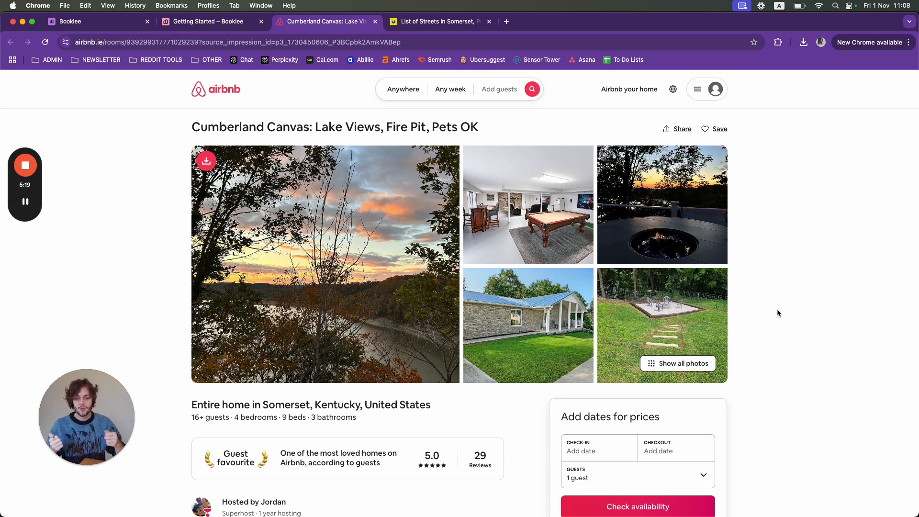
pyautogui.click(418, 43)
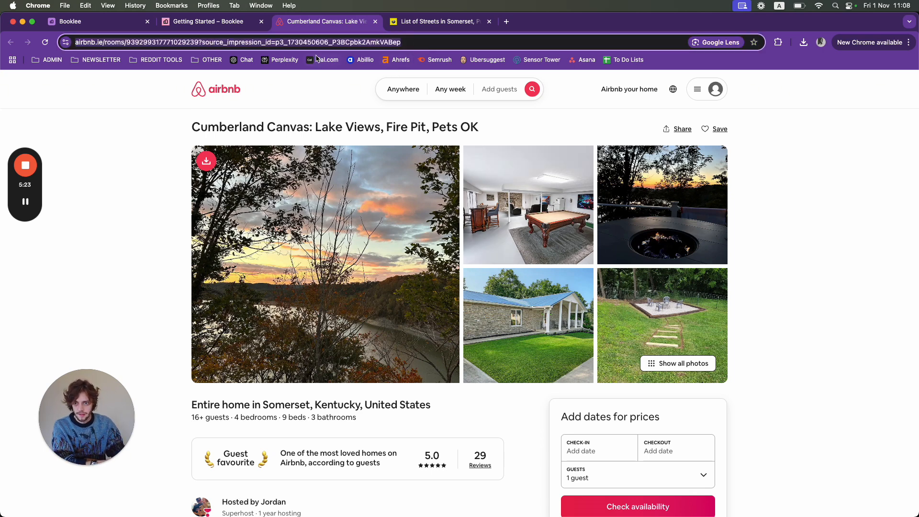
pyautogui.rightClick(393, 41)
pyautogui.click(424, 118)
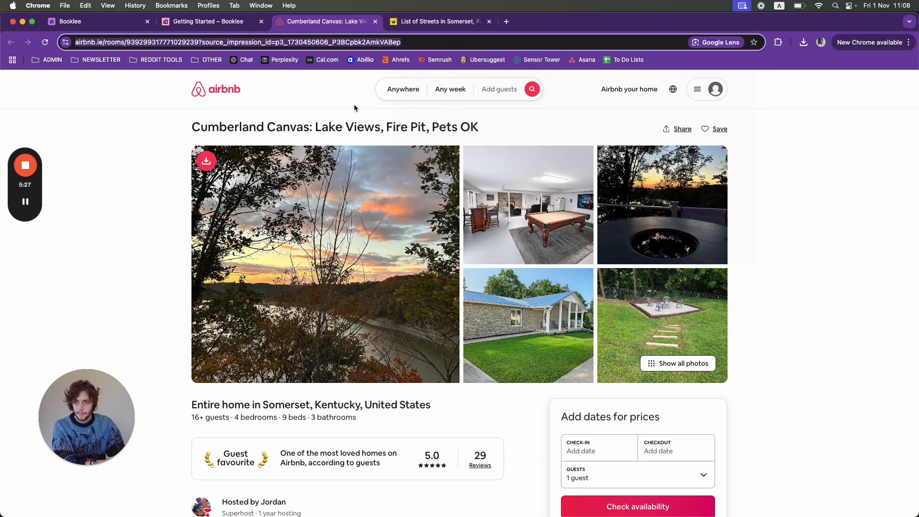
# Step: Return to Booklee, paste the copied Airbnb address as the listing URL and proceed to the location step
pyautogui.click(98, 22)
pyautogui.click(501, 287)
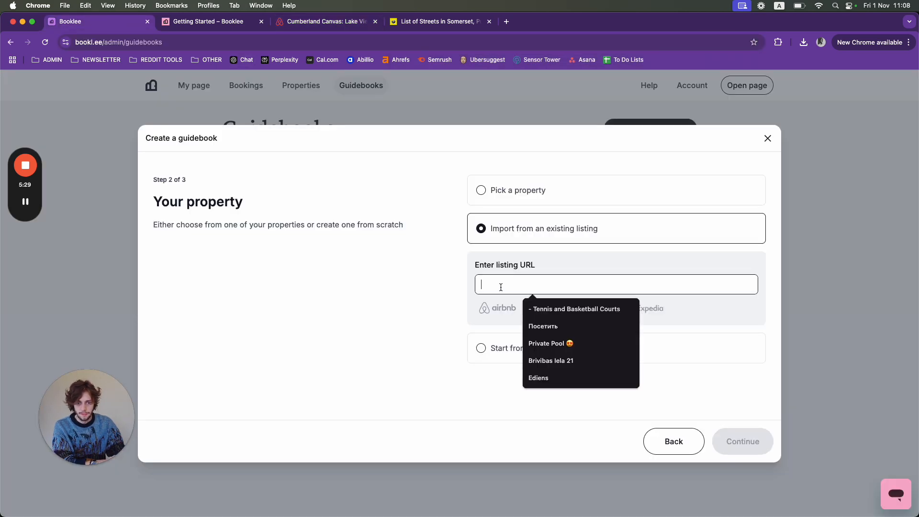
pyautogui.rightClick(501, 286)
pyautogui.click(516, 353)
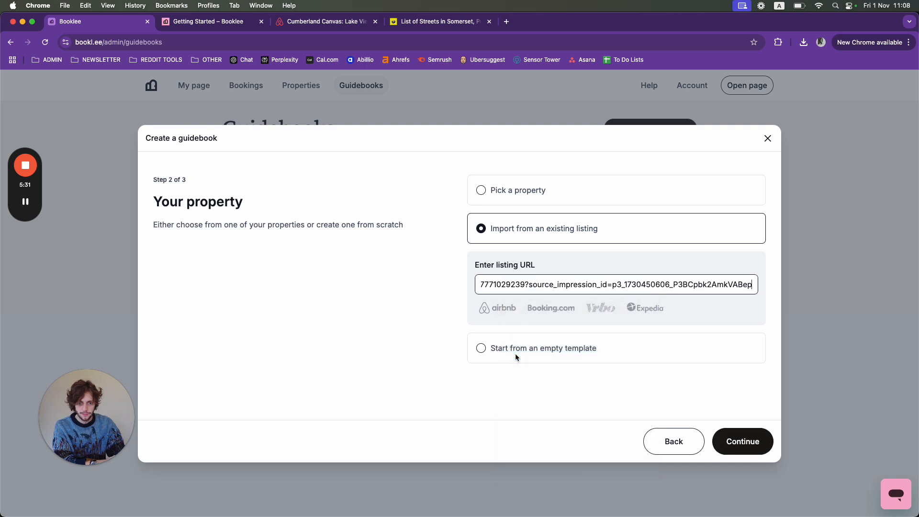
pyautogui.click(434, 387)
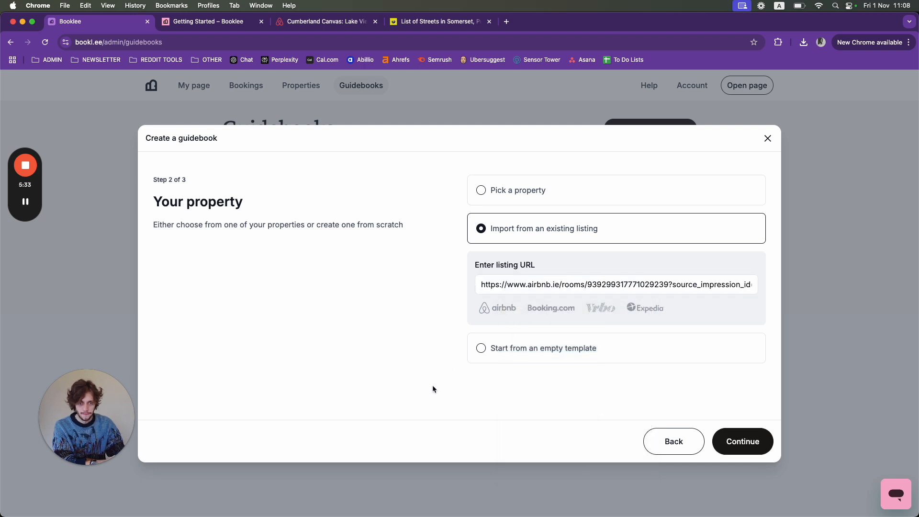
pyautogui.click(726, 450)
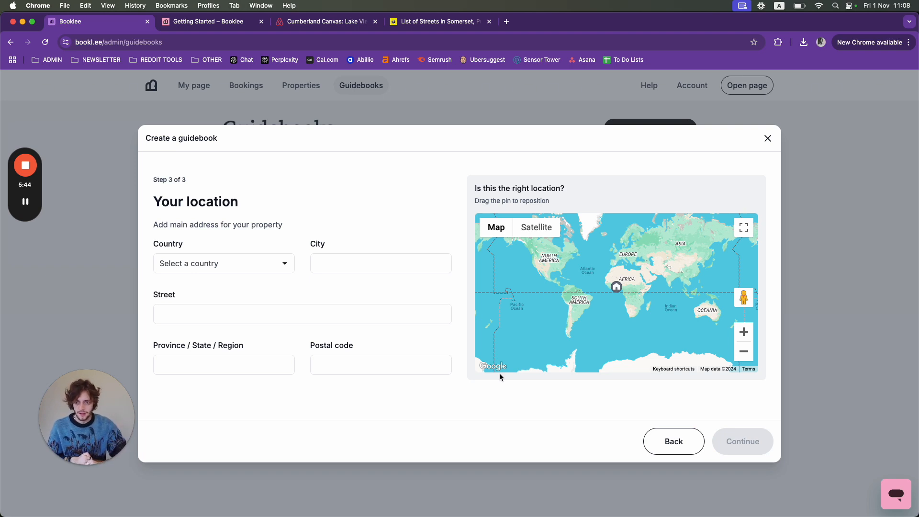
pyautogui.click(222, 265)
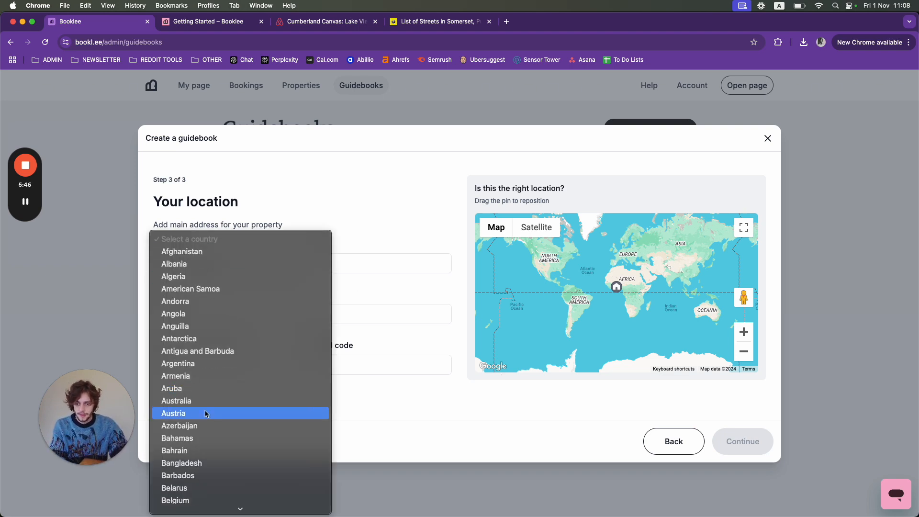
pyautogui.press('n')
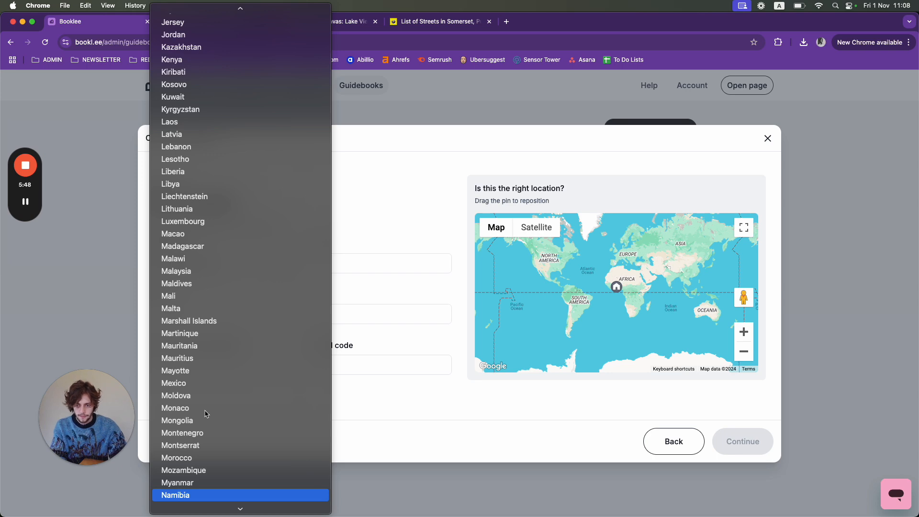
pyautogui.press('o')
pyautogui.click(378, 247)
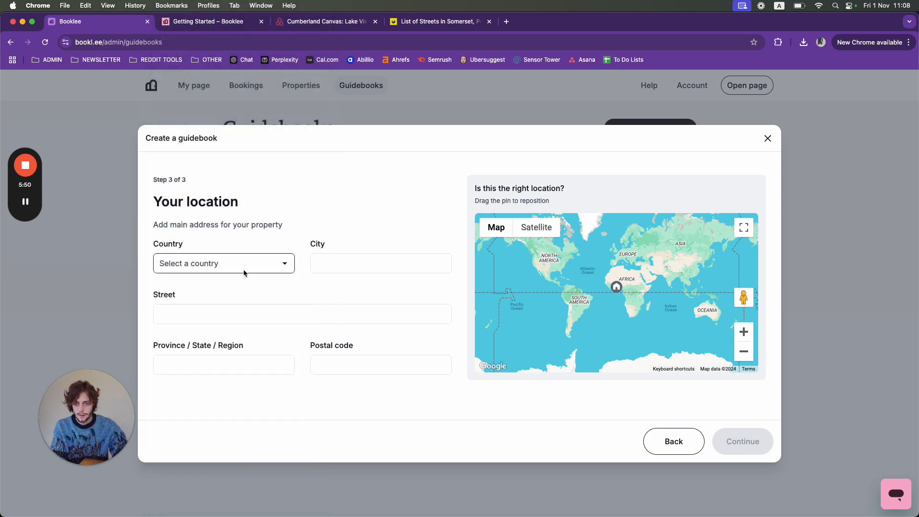
# Step: Set the country of the imported property's location to United States
pyautogui.click(242, 269)
pyautogui.press('u')
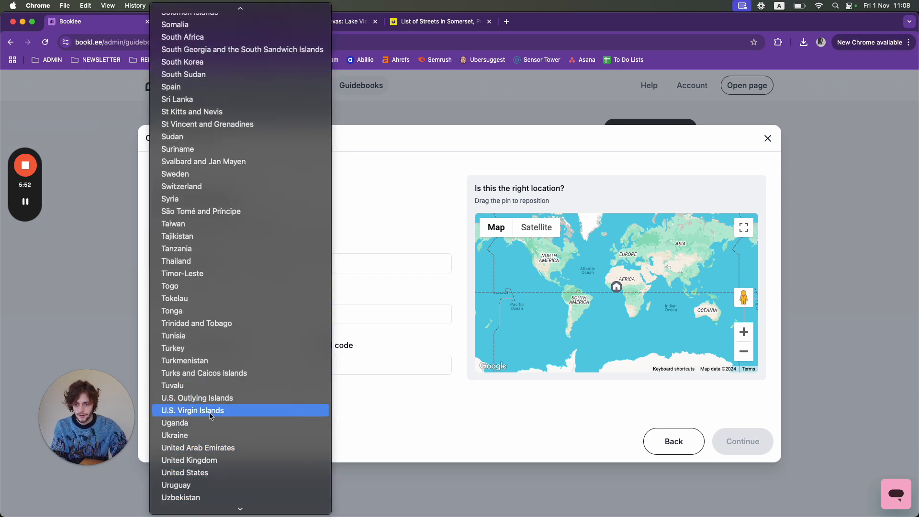
pyautogui.click(196, 470)
# Step: Copy the city name from the Airbnb listing's location heading into the guidebook's City field
pyautogui.click(316, 23)
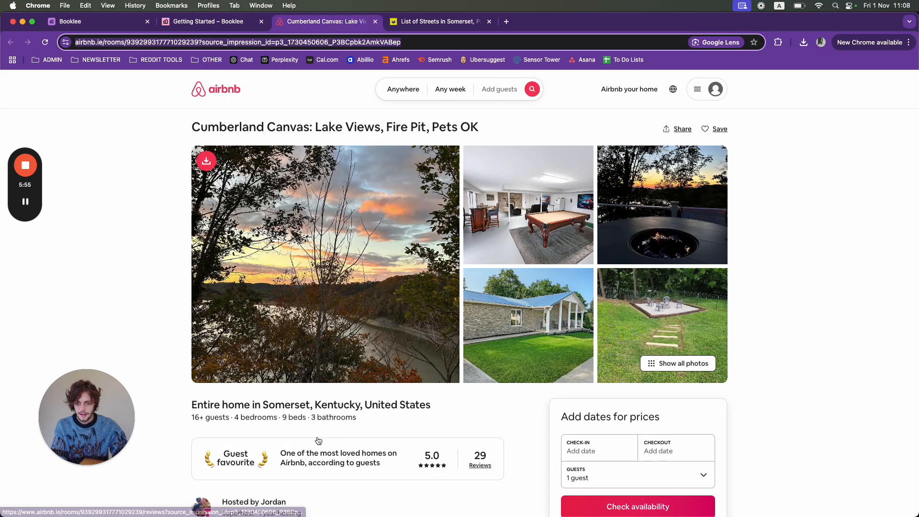
pyautogui.moveTo(263, 405); pyautogui.dragTo(310, 405)
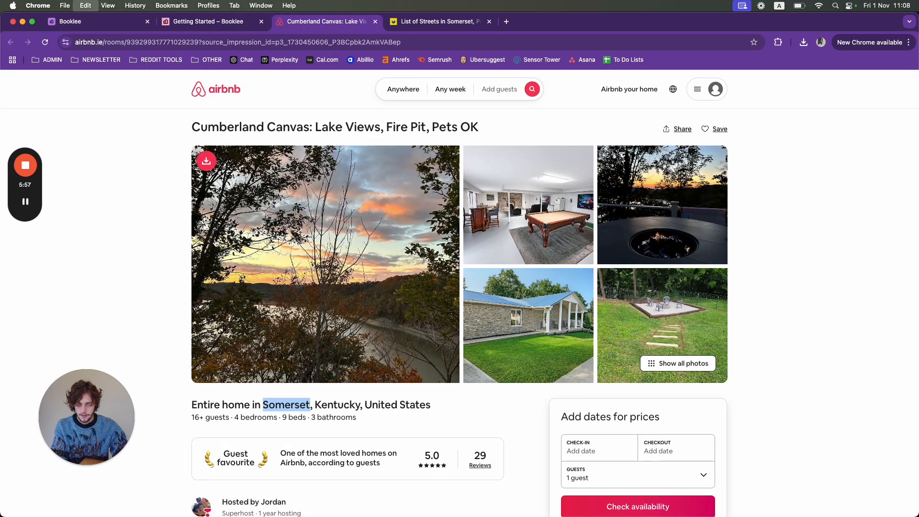
pyautogui.click(134, 25)
pyautogui.click(316, 259)
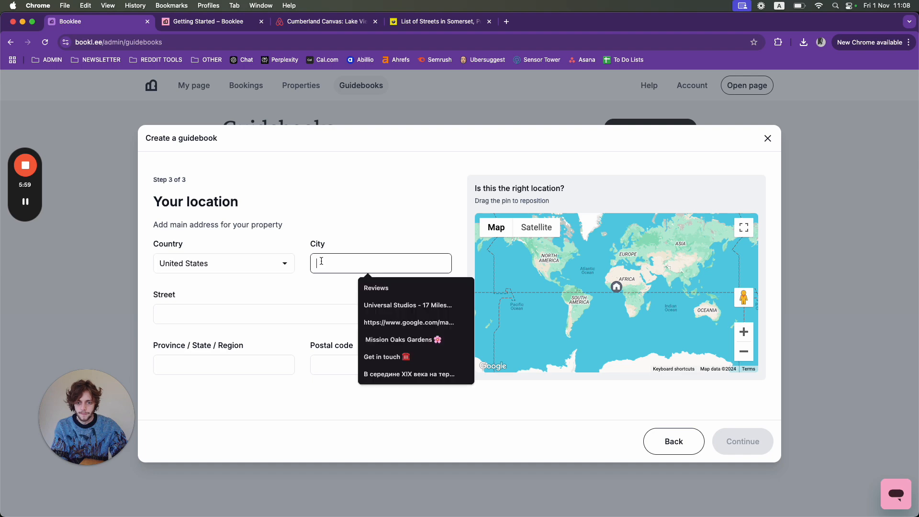
pyautogui.press('super+v')
# Step: Copy the state name from the Airbnb listing's location heading into the guidebook's Province / State / Region field
pyautogui.click(316, 22)
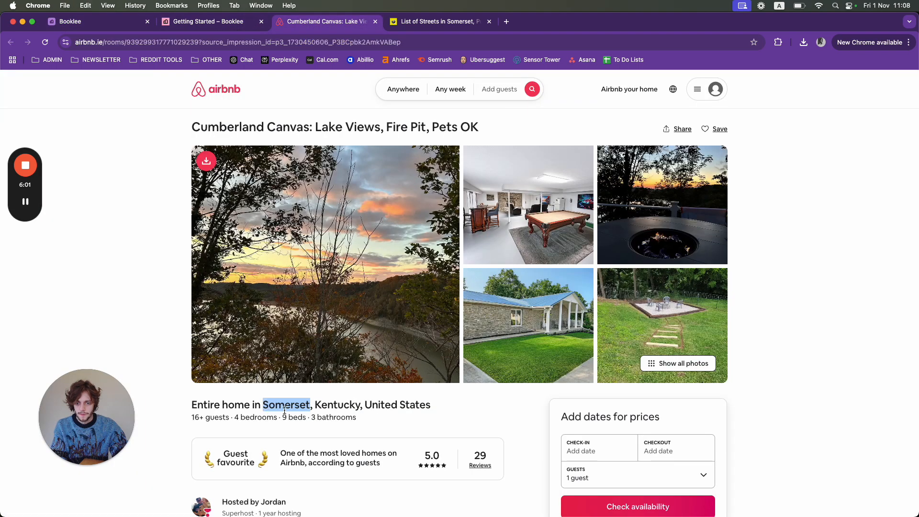
pyautogui.moveTo(315, 404); pyautogui.dragTo(360, 405)
pyautogui.press('super+c')
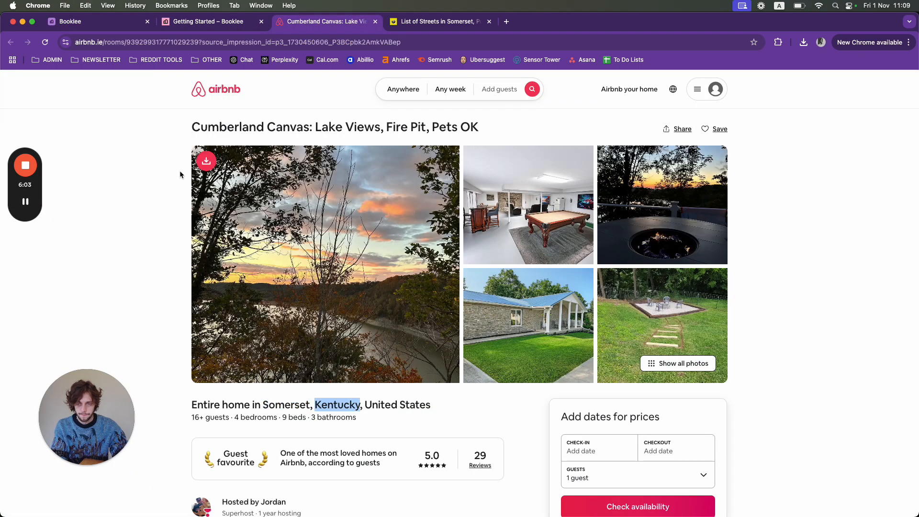
pyautogui.click(124, 22)
pyautogui.click(180, 312)
pyautogui.click(174, 357)
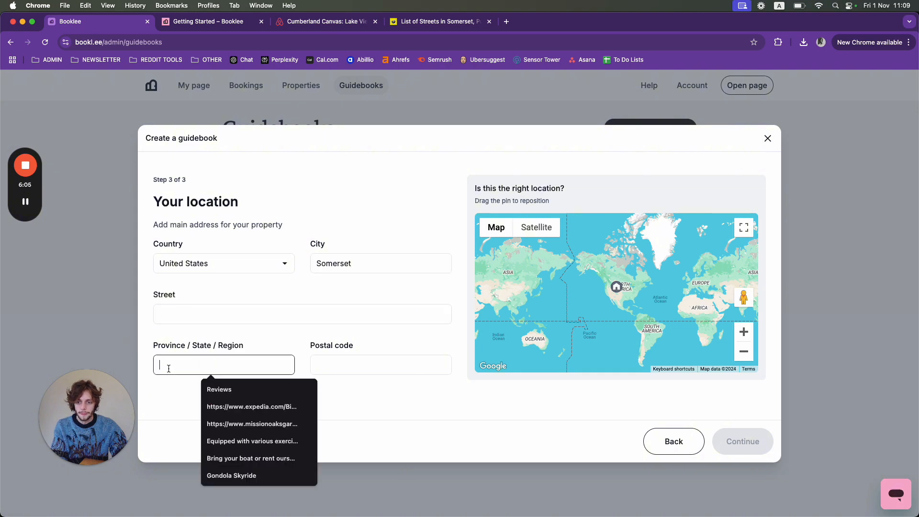
pyautogui.press('super+v')
# Step: Enter the property's street name in the empty Street field of the location form
pyautogui.click(180, 311)
pyautogui.write('1st')
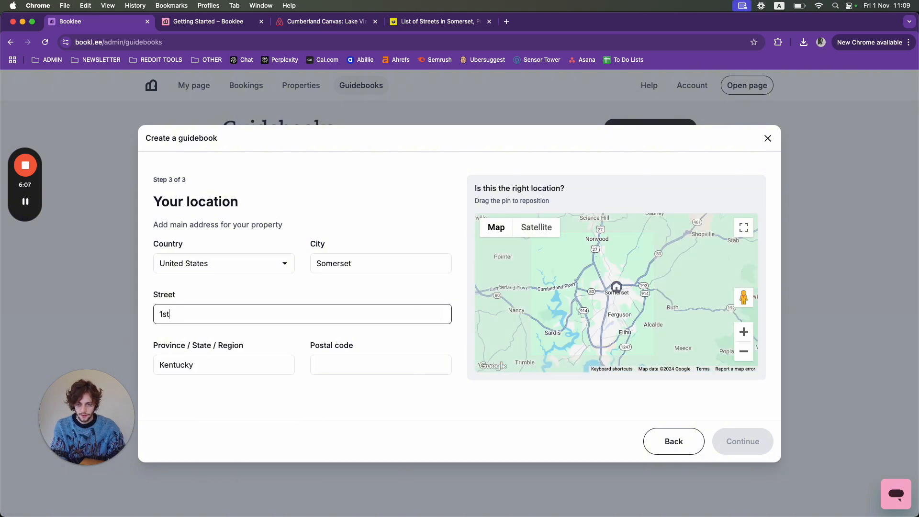
pyautogui.write(' St')
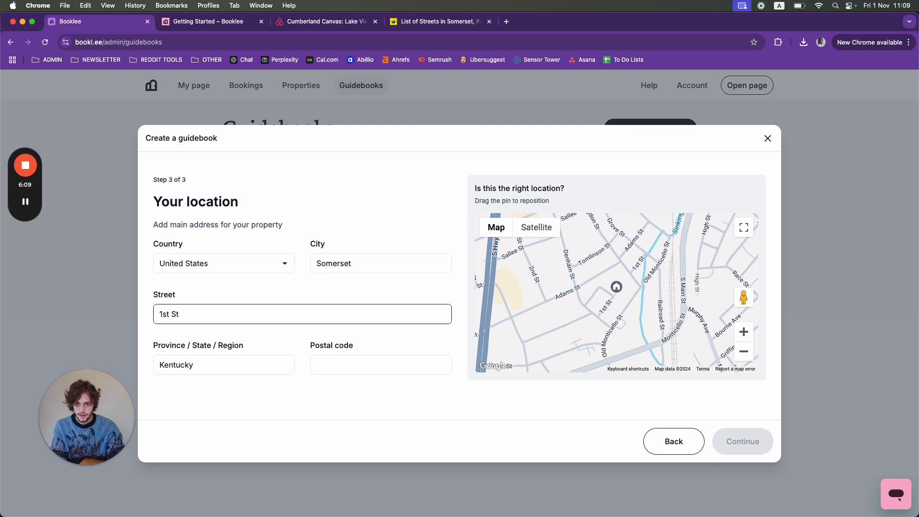
pyautogui.write('reet')
# Step: Enter the property's postal code and create the guidebook, declining to save the address in the browser
pyautogui.click(359, 362)
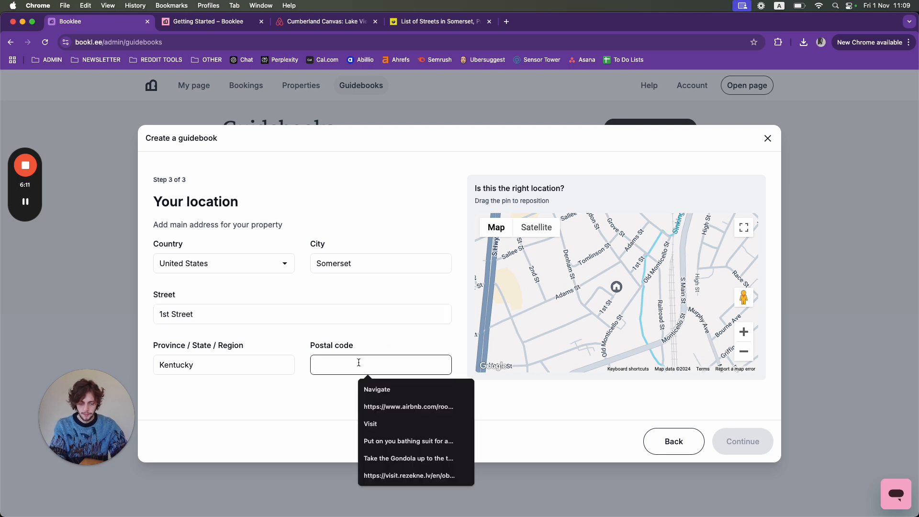
pyautogui.write('55555')
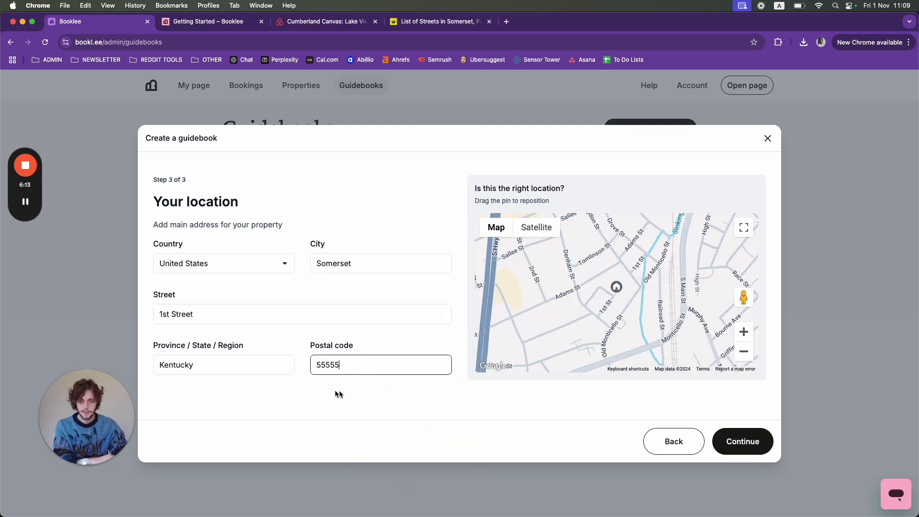
pyautogui.click(387, 406)
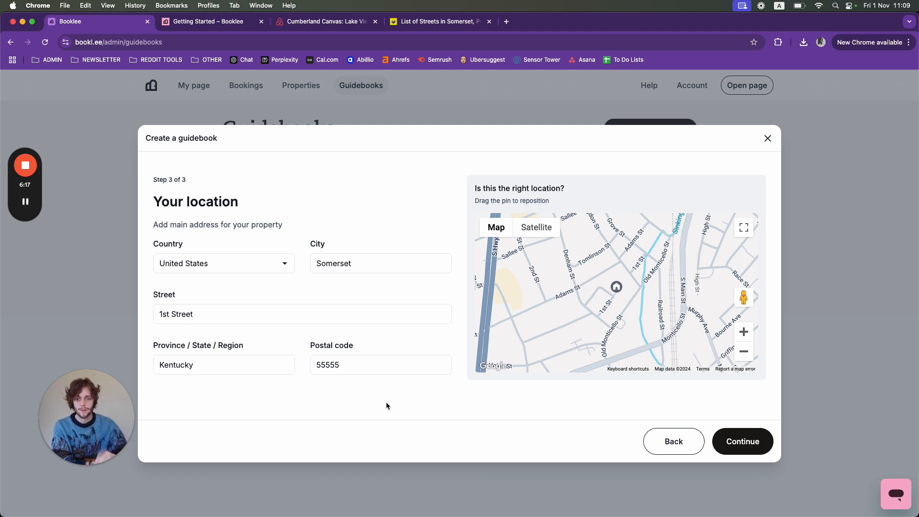
pyautogui.click(745, 442)
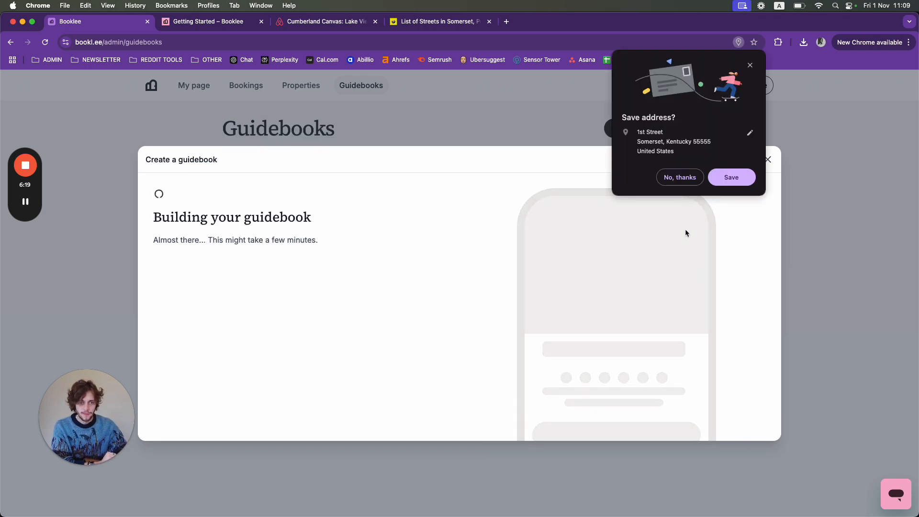
pyautogui.click(680, 178)
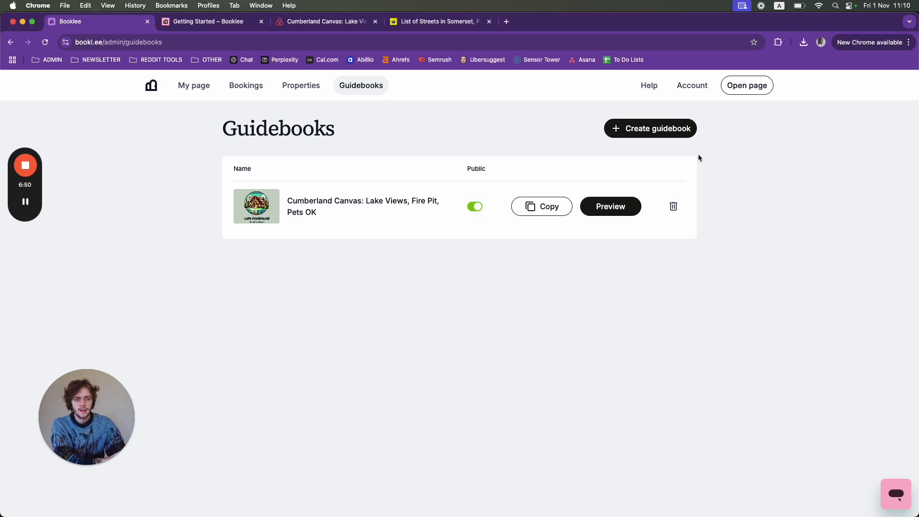
# Step: Start another Short-term rentals guidebook from an empty template and title it "My Property"
pyautogui.click(652, 129)
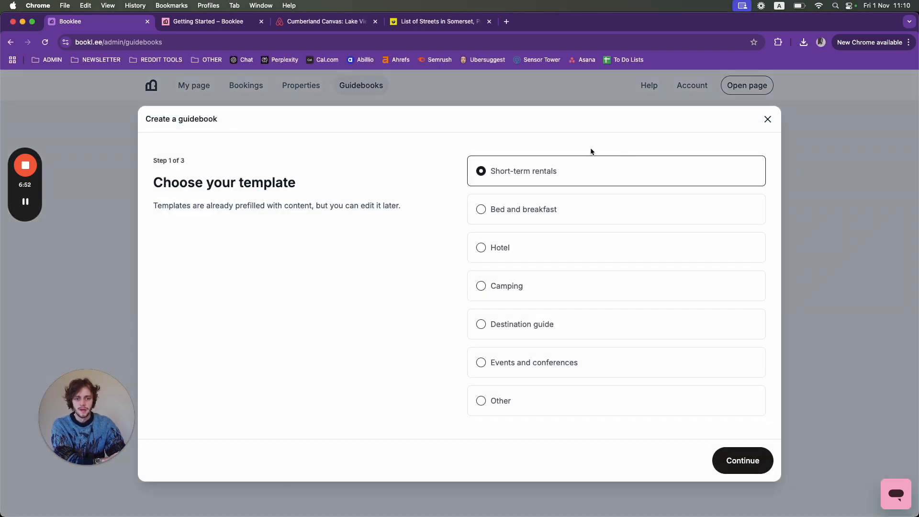
pyautogui.click(735, 460)
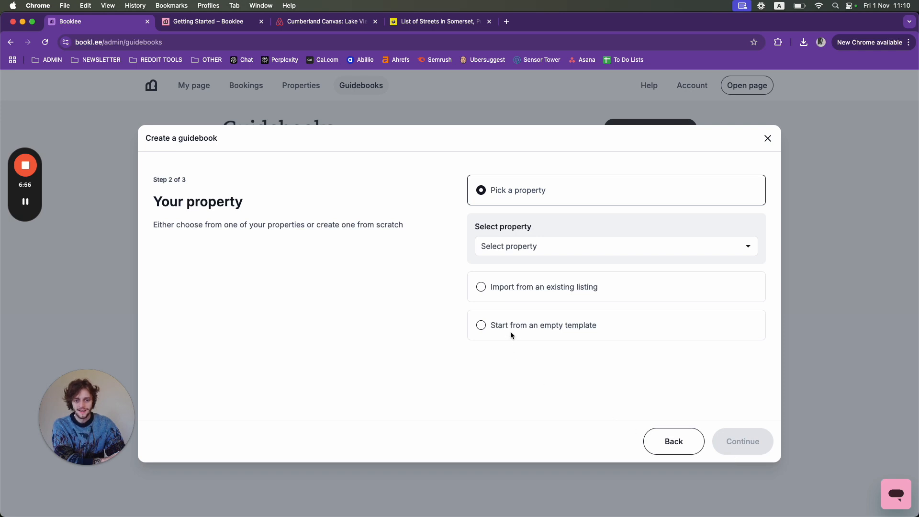
pyautogui.click(519, 329)
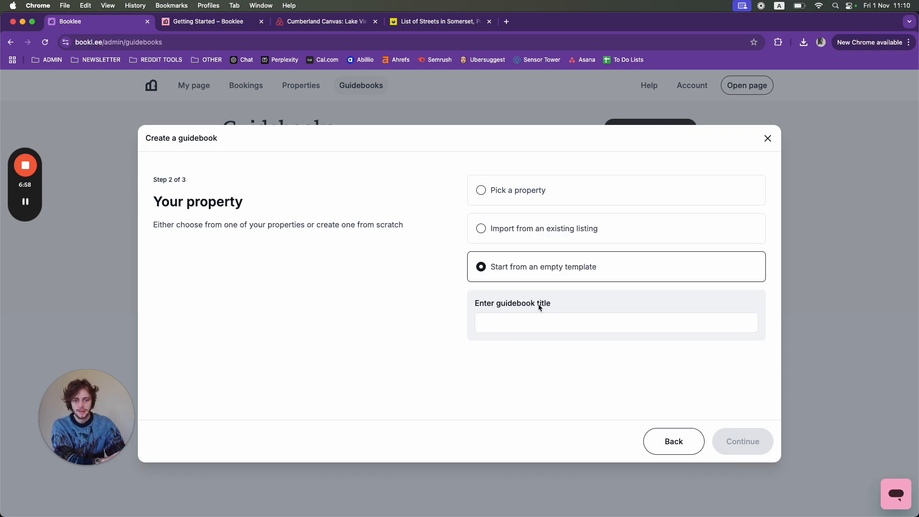
pyautogui.click(523, 322)
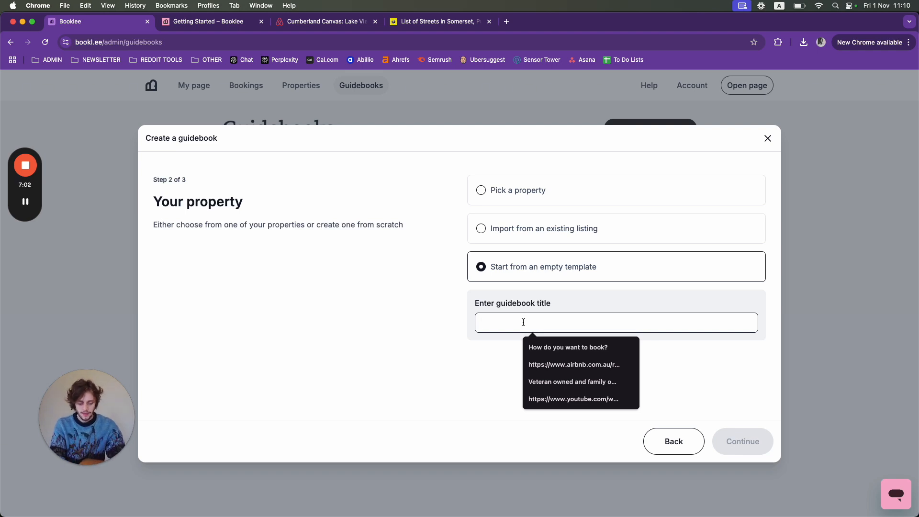
pyautogui.write('My Property')
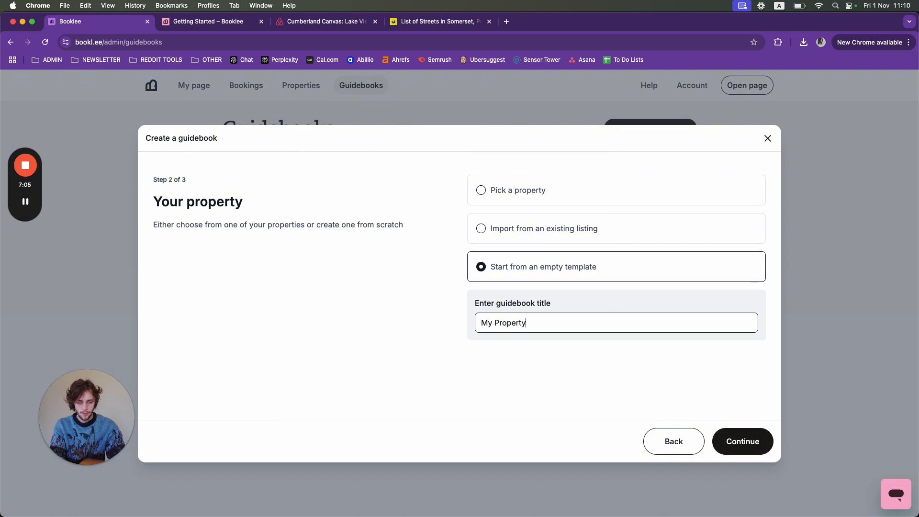
pyautogui.click(533, 361)
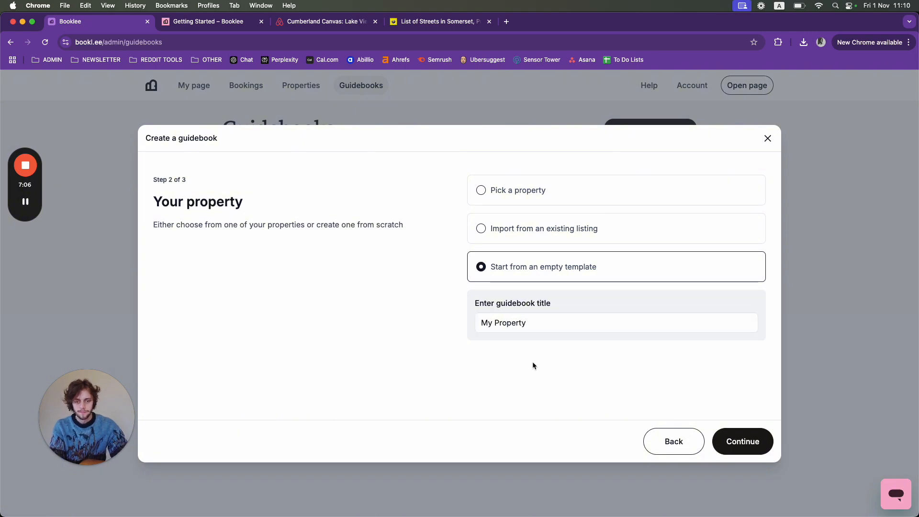
# Step: Proceed to the location form and set the property's country to United States
pyautogui.click(729, 433)
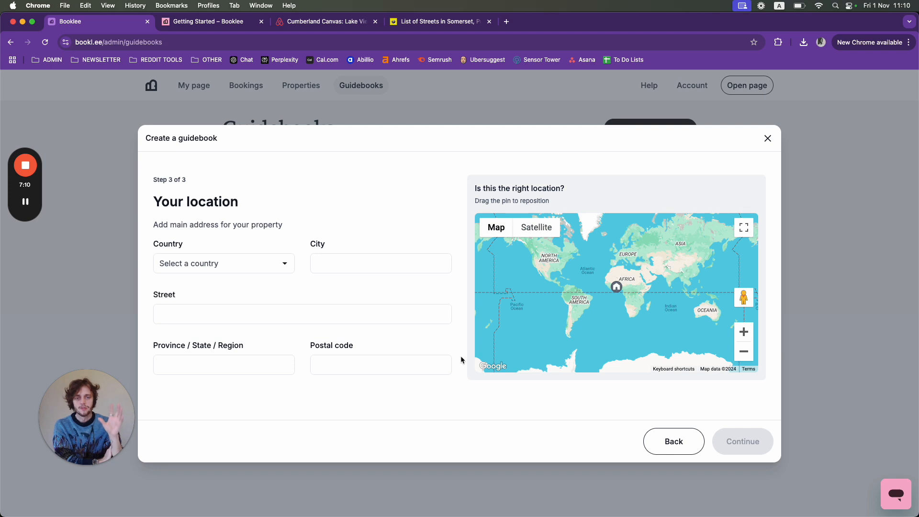
pyautogui.click(249, 266)
pyautogui.press('u')
pyautogui.scroll(-3, 242, 397)
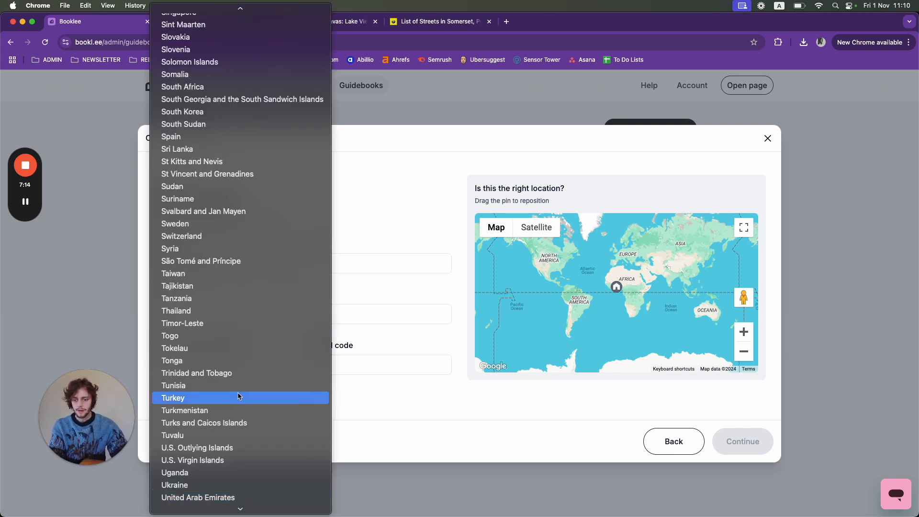
pyautogui.click(211, 485)
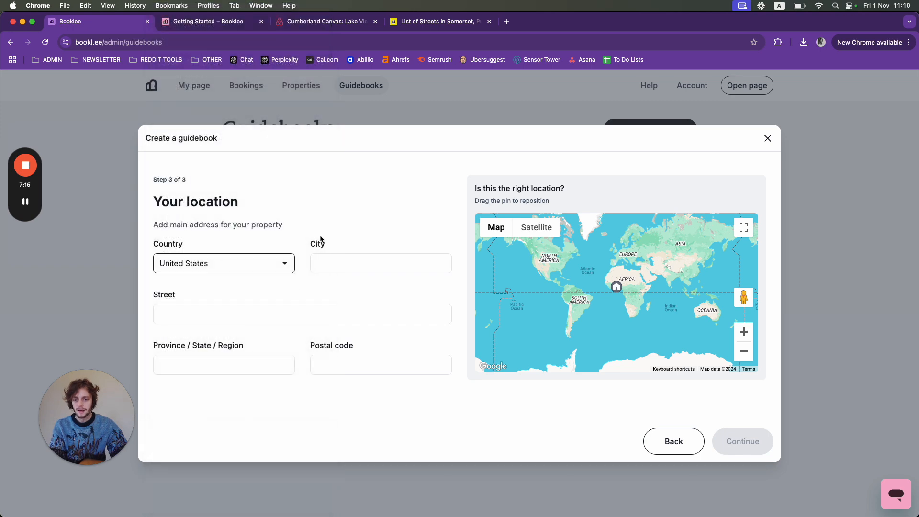
# Step: Paste the copied state name into the City and Province / State / Region fields
pyautogui.click(332, 267)
pyautogui.write('S')
pyautogui.press('BackSpace')
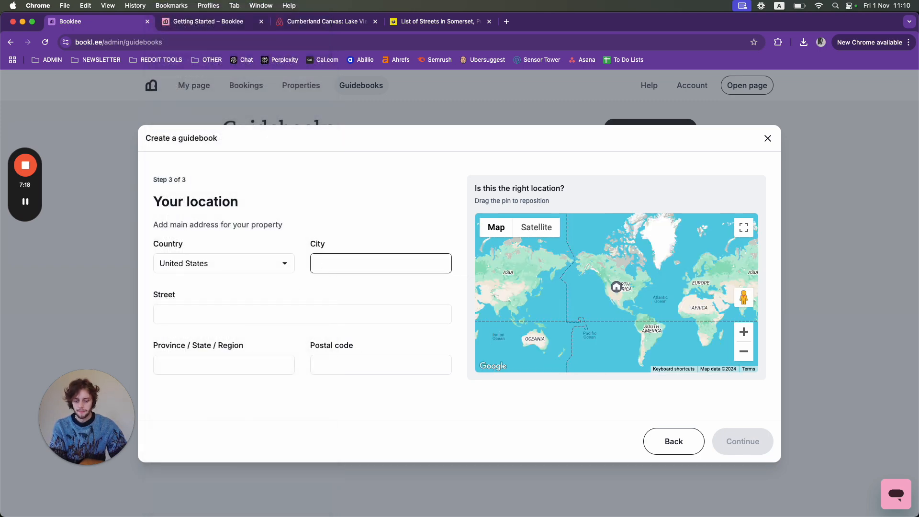
pyautogui.press('super+v')
pyautogui.click(185, 364)
pyautogui.press('super+v')
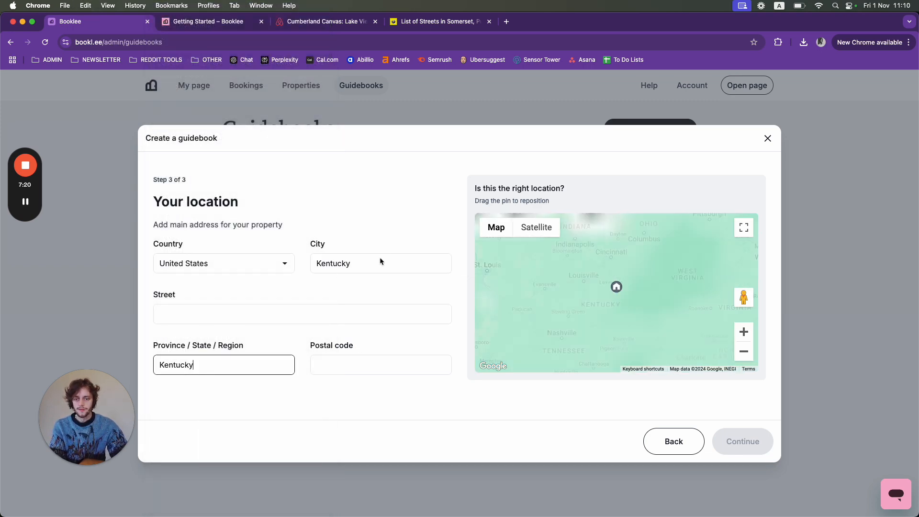
# Step: Replace the City entry with the city name copied from the Airbnb listing's location heading
pyautogui.moveTo(380, 259); pyautogui.dragTo(263, 263)
pyautogui.press('BackSpace')
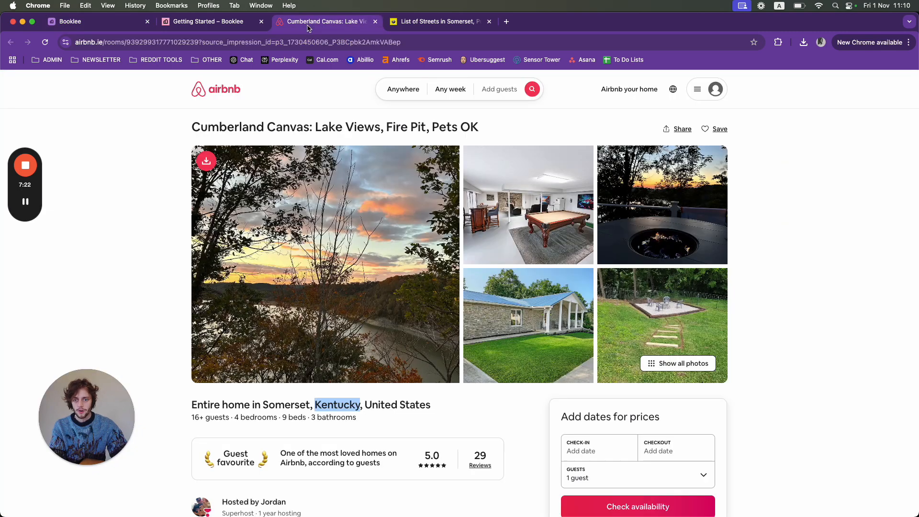
pyautogui.click(311, 21)
pyautogui.click(277, 400)
pyautogui.moveTo(262, 405); pyautogui.dragTo(311, 405)
pyautogui.press('super+c')
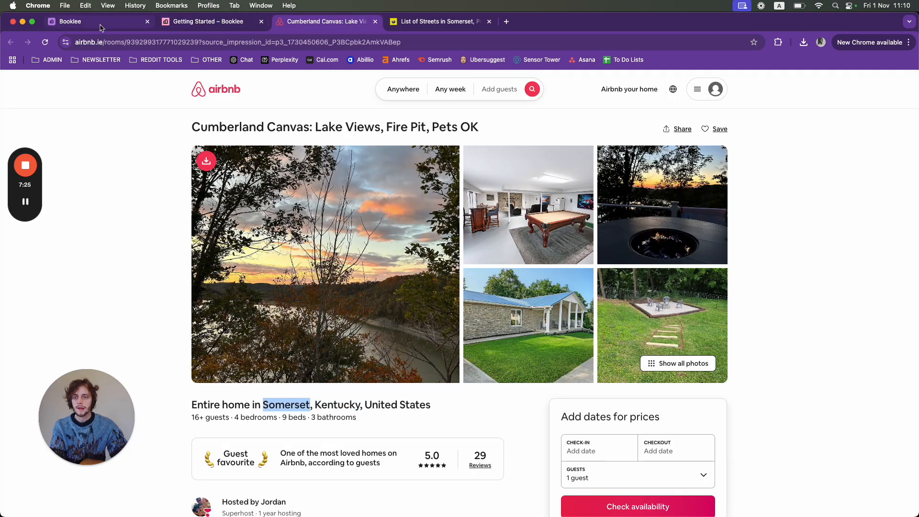
pyautogui.click(95, 21)
pyautogui.press('super+v')
# Step: Enter the property's street name and postal code in the location form
pyautogui.click(268, 314)
pyautogui.write('1')
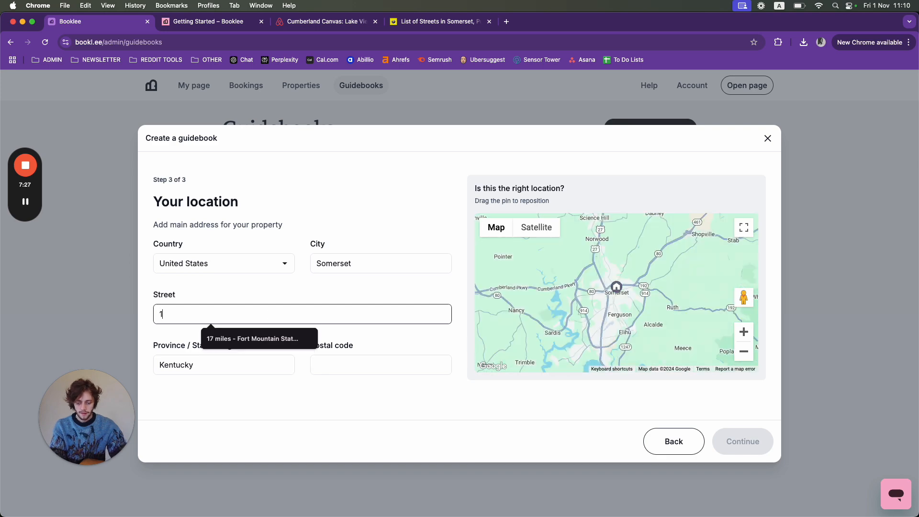
pyautogui.write('st street')
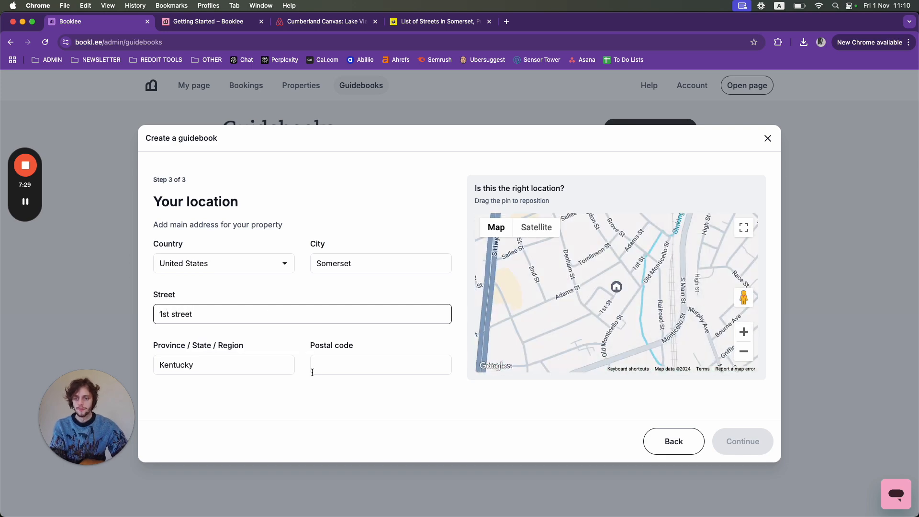
pyautogui.click(329, 364)
pyautogui.write('55555')
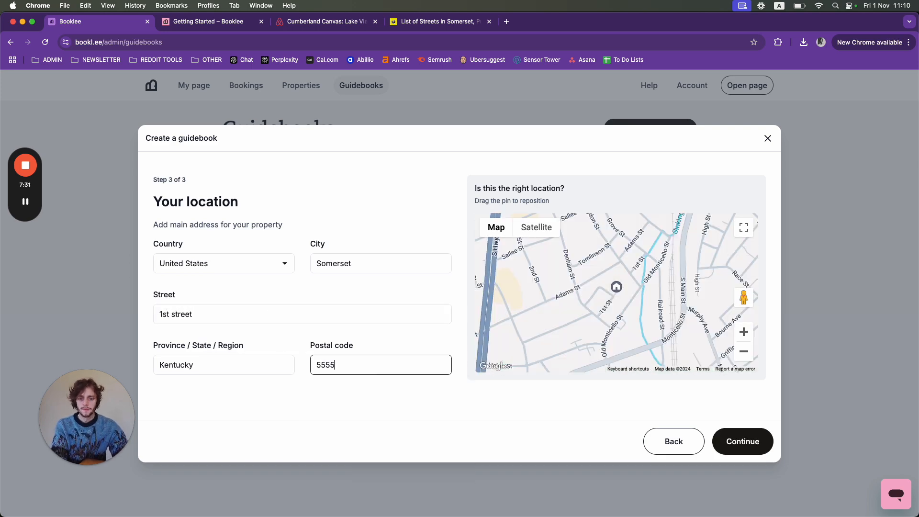
pyautogui.click(412, 431)
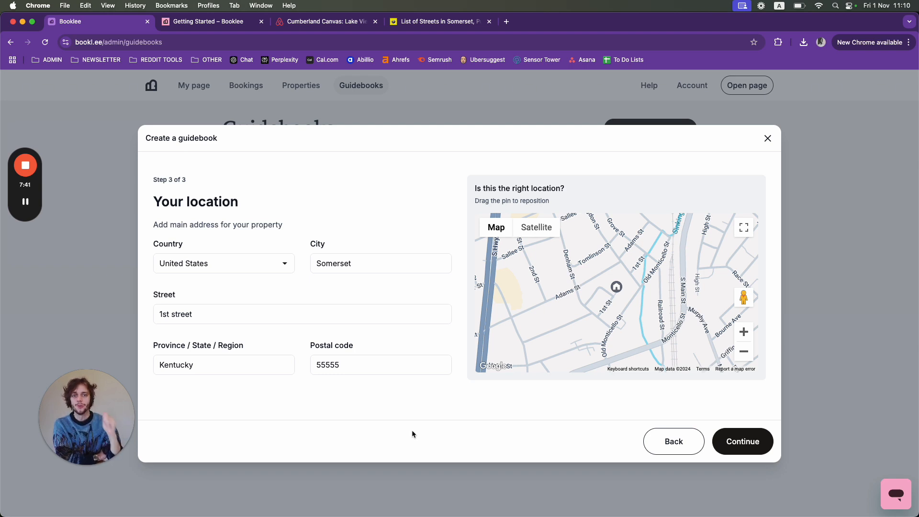
# Step: Create the guidebook without saving the address in the browser, and look through the blocks in its phone preview
pyautogui.click(733, 440)
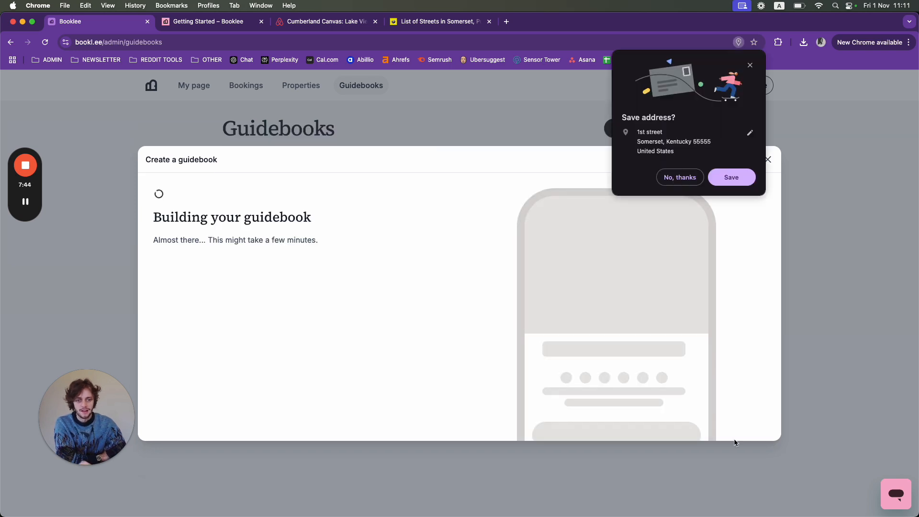
pyautogui.click(677, 177)
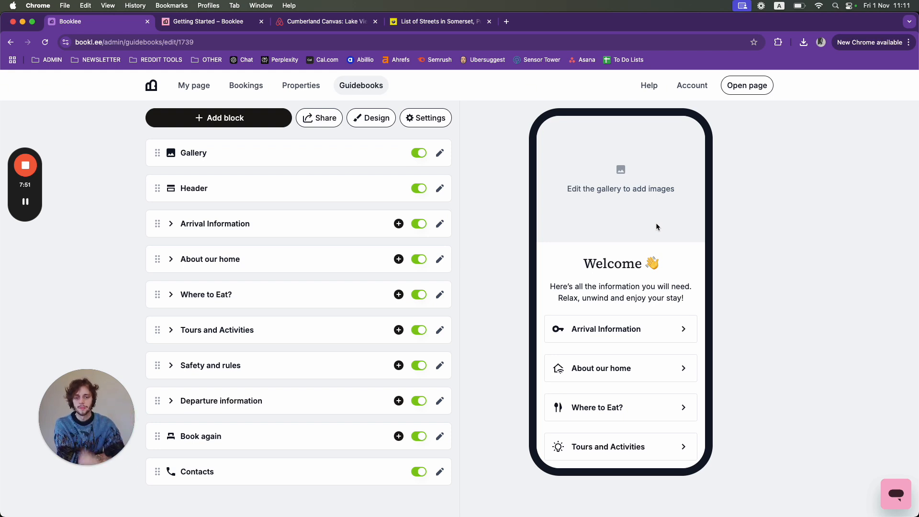
pyautogui.scroll(-3, 593, 299)
pyautogui.scroll(-2, 612, 394)
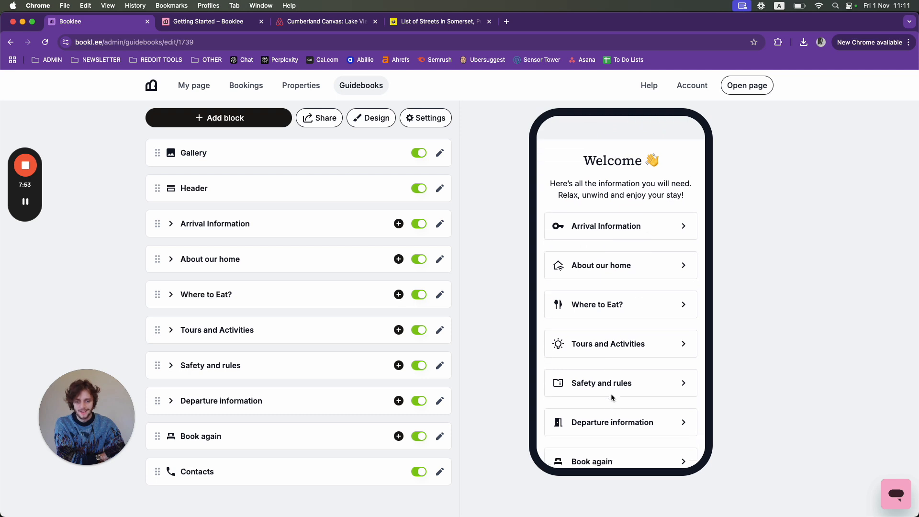
pyautogui.scroll(5, 613, 398)
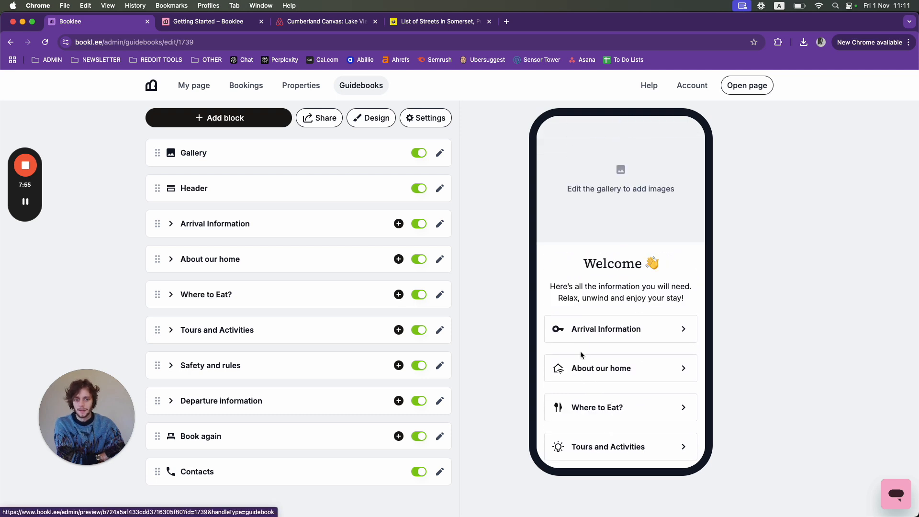